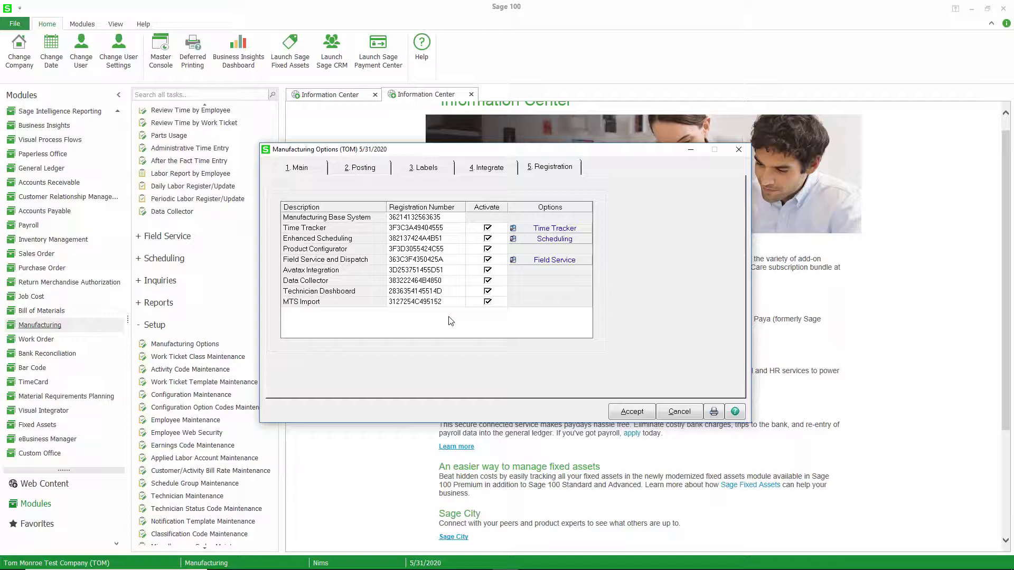
Step: Review the Time Tracker parameters, then accept them and the manufacturing options
click(553, 231)
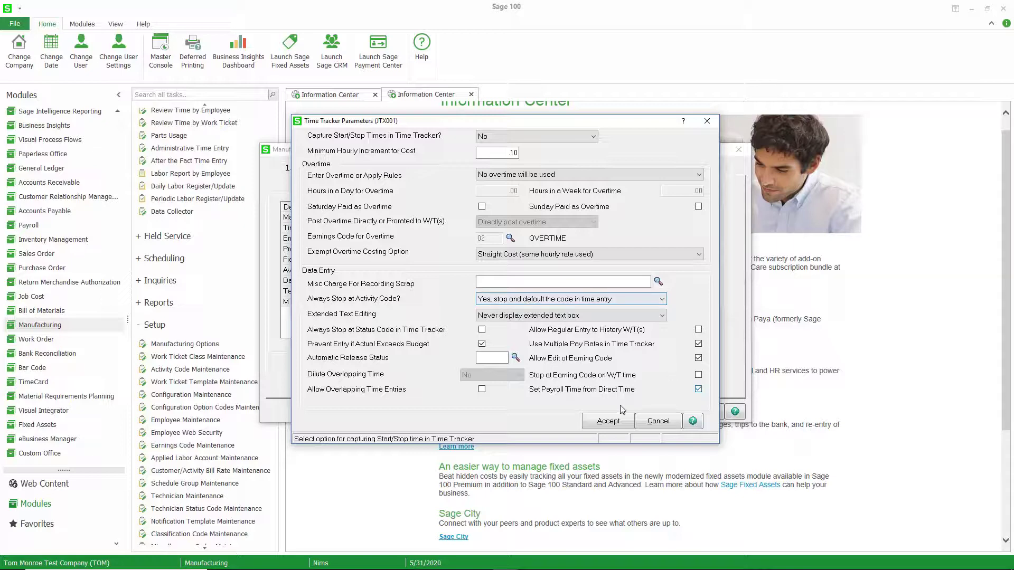
click(605, 420)
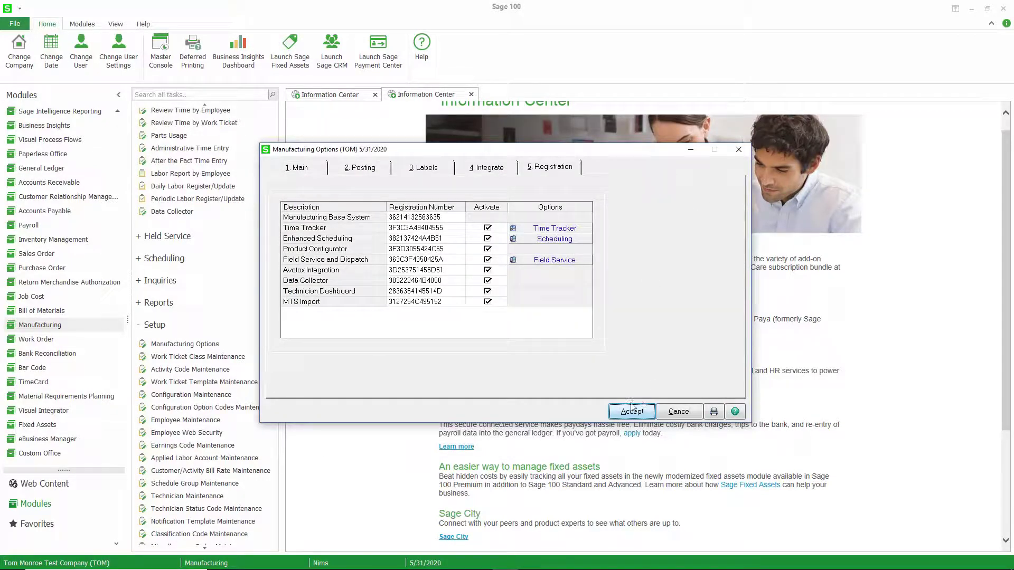
click(626, 413)
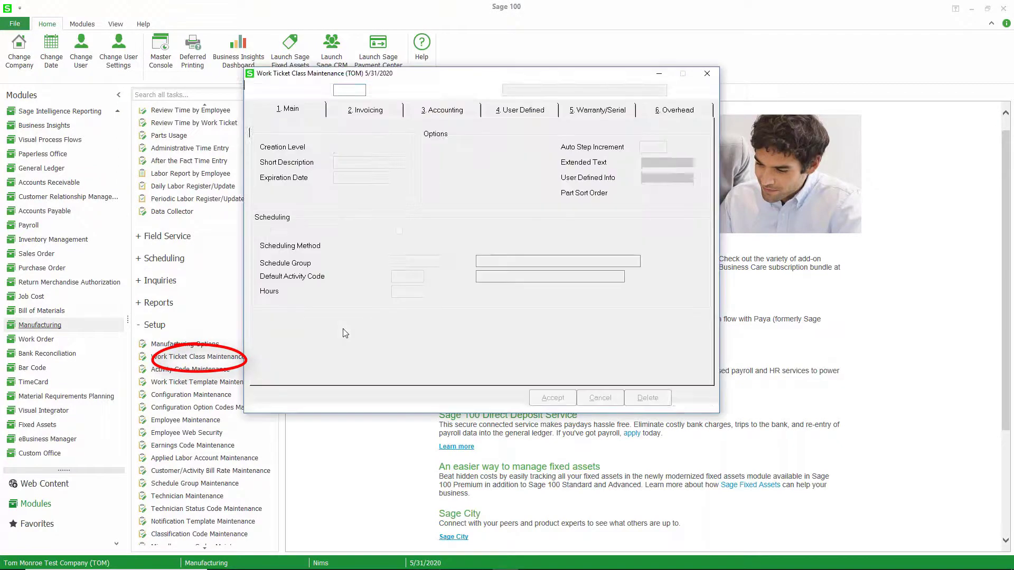
Step: Review the accounting settings of work ticket class CST, including Cost Labor at Standard, and accept the record
click(420, 90)
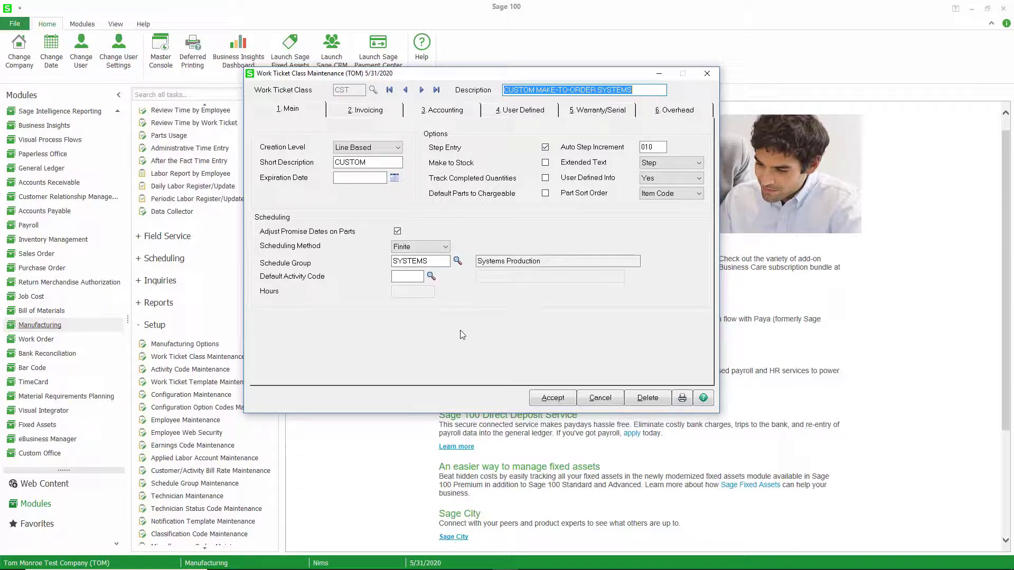
click(464, 114)
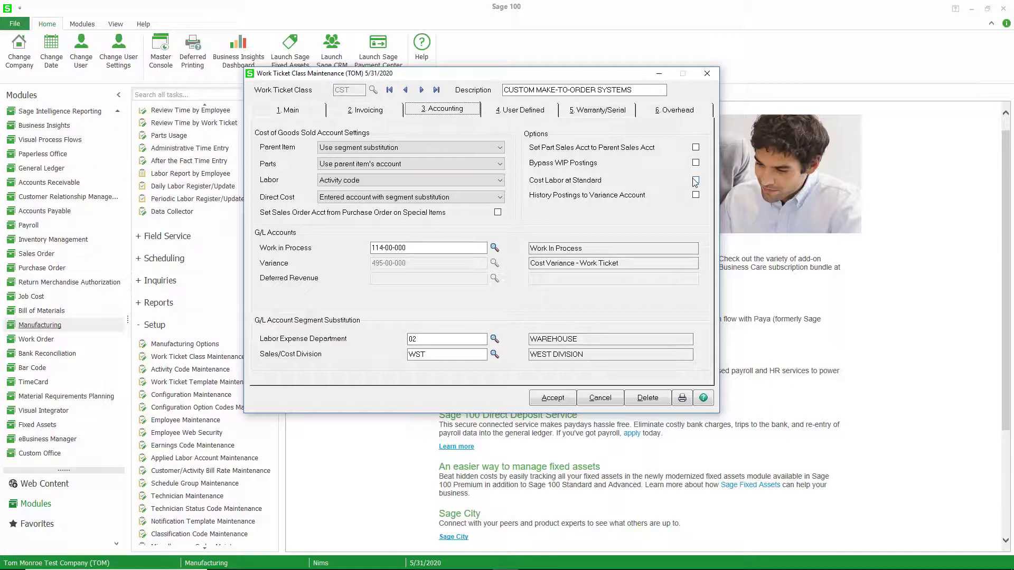
click(559, 397)
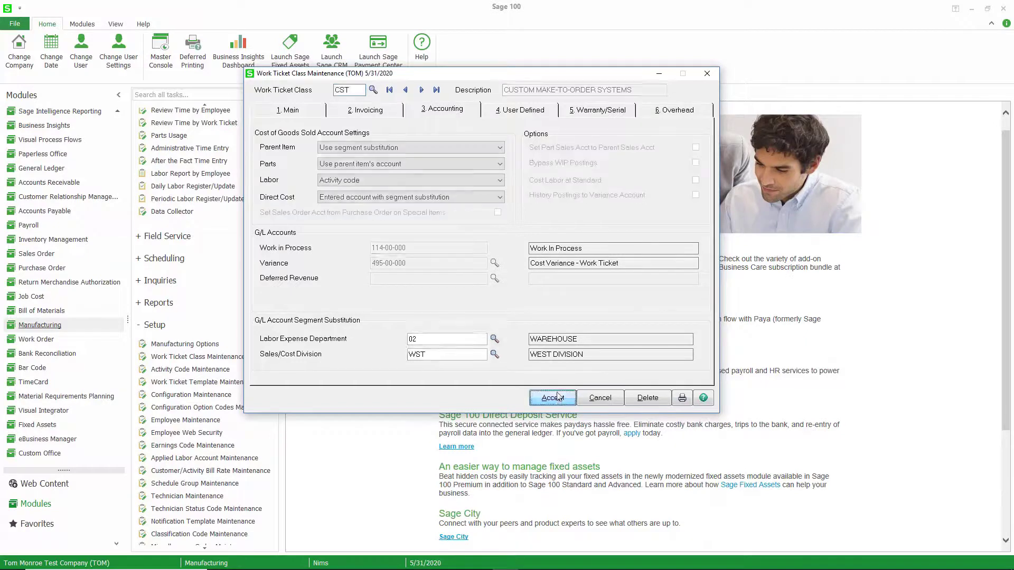
click(707, 74)
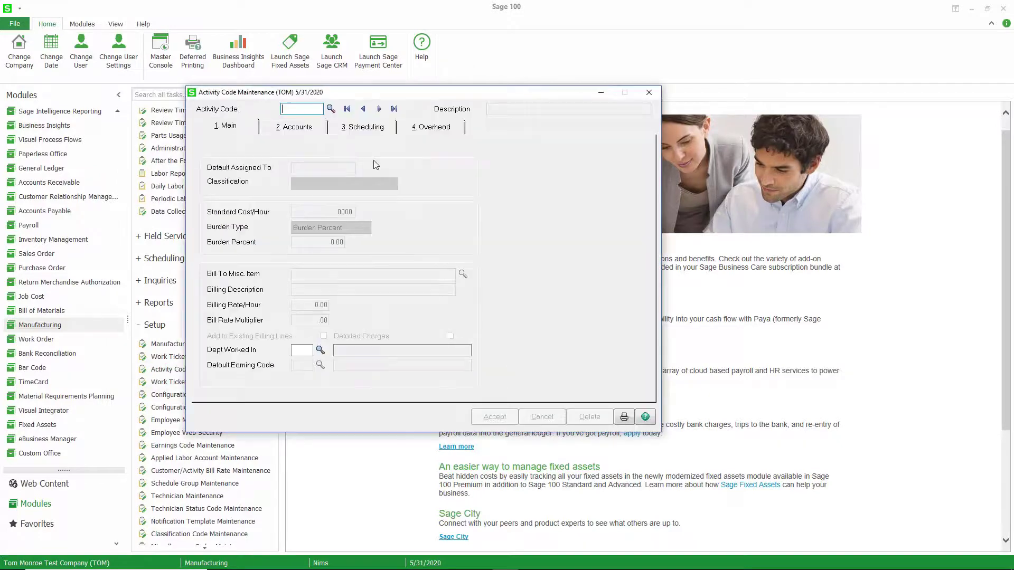
Step: Review the standard cost per hour of the ASMB activity code, accept the record and close activity code maintenance
click(379, 109)
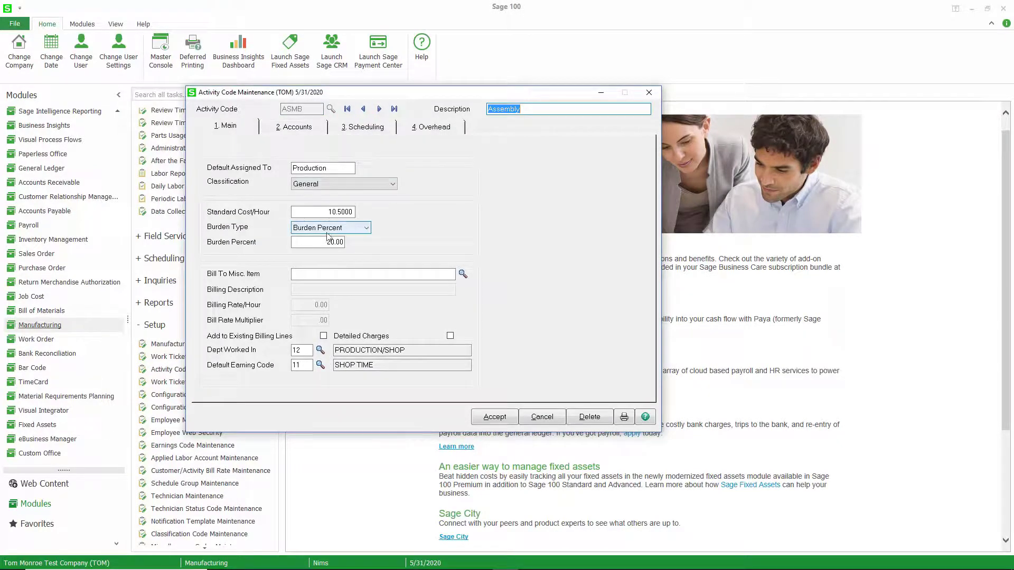
click(338, 212)
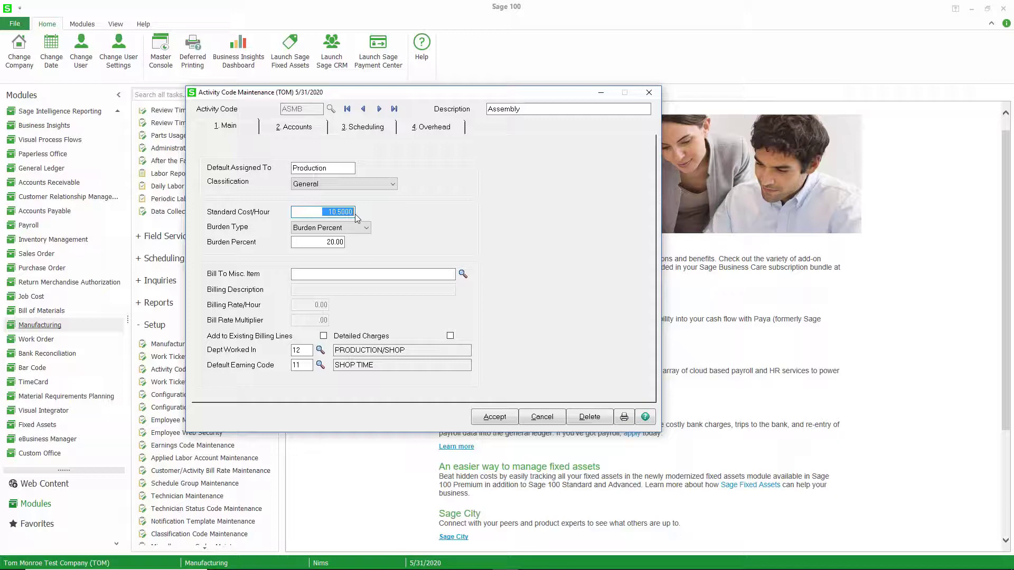
click(484, 418)
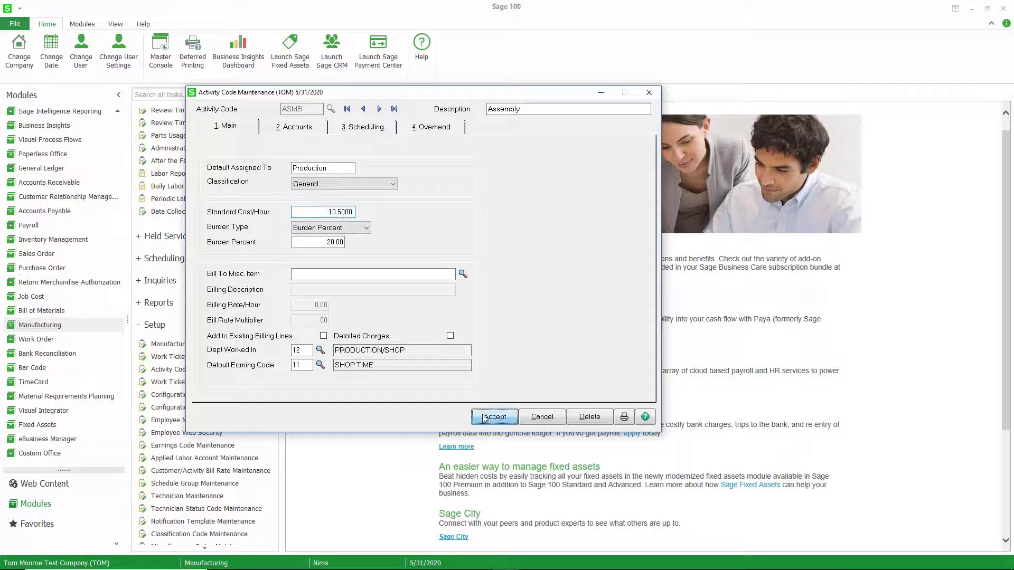
click(645, 94)
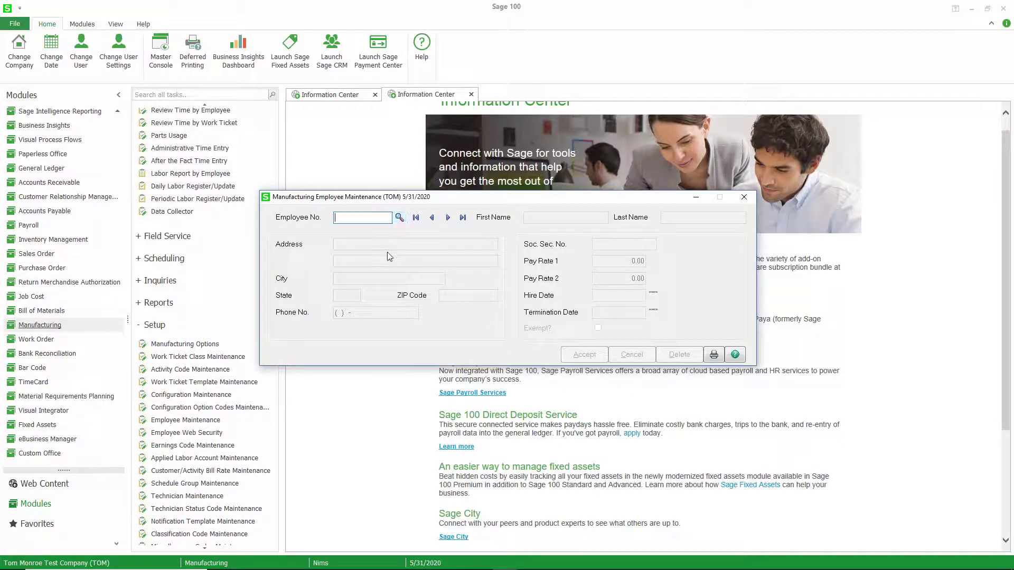
Step: Look up the first employee in Manufacturing Employee Maintenance, check the pay rates, then accept and close the record
click(399, 217)
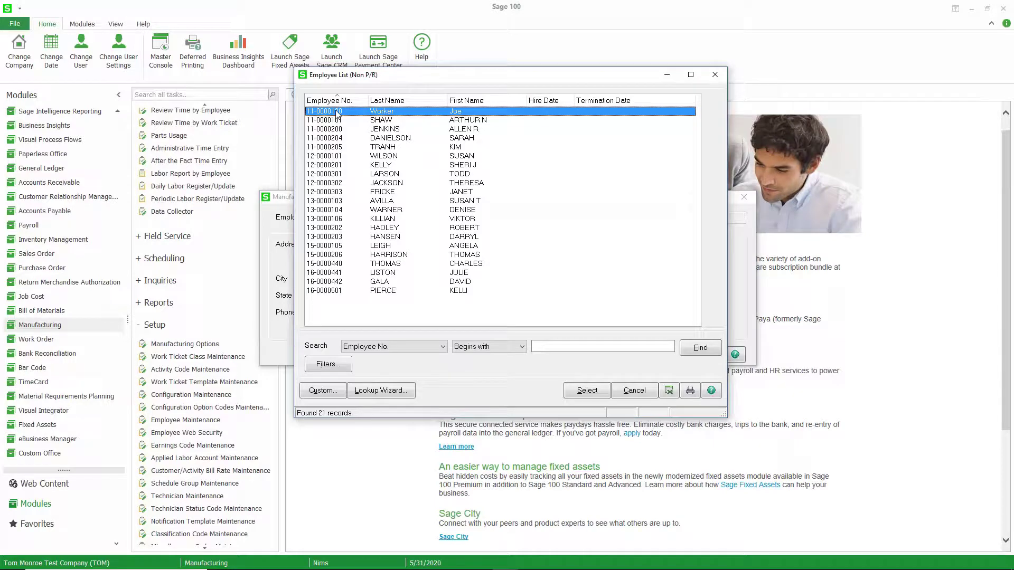
double_click(338, 113)
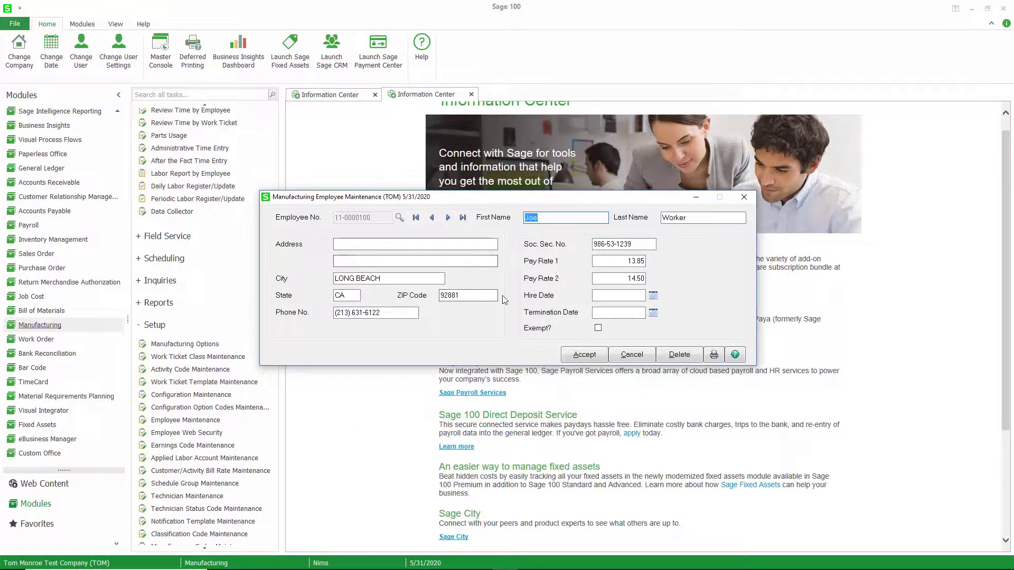
click(625, 260)
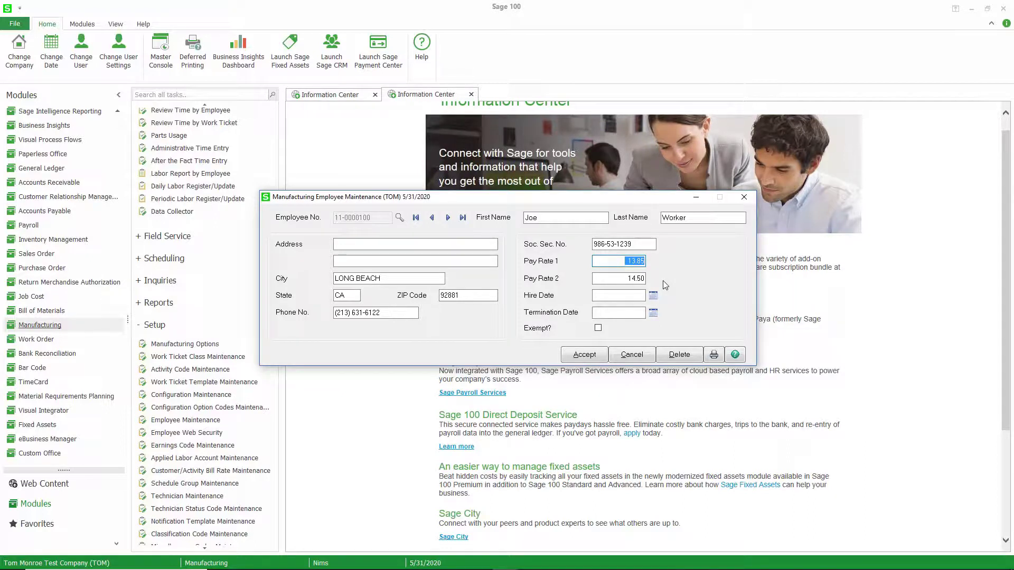
click(584, 355)
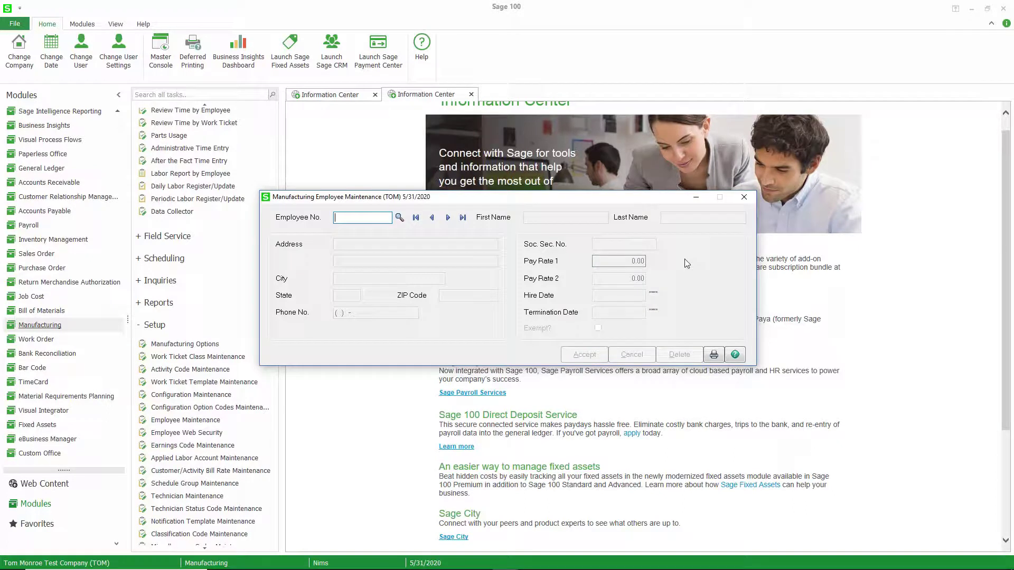
click(744, 200)
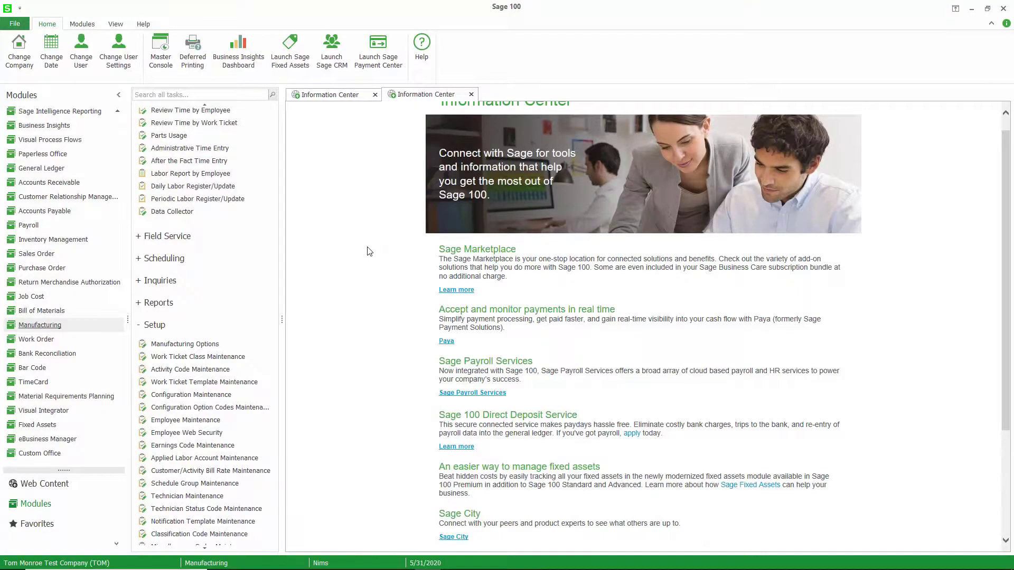
Step: Start a Direct Time Entry for the first listed employee with the date 05/31/2020
scroll(369, 251, up, 1)
scroll(247, 238, up, 4)
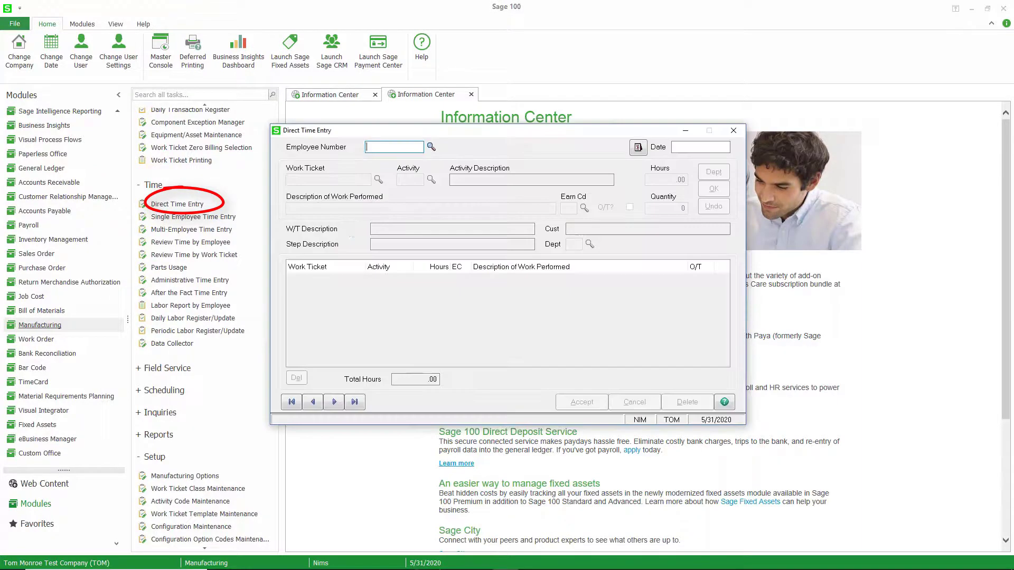
click(430, 148)
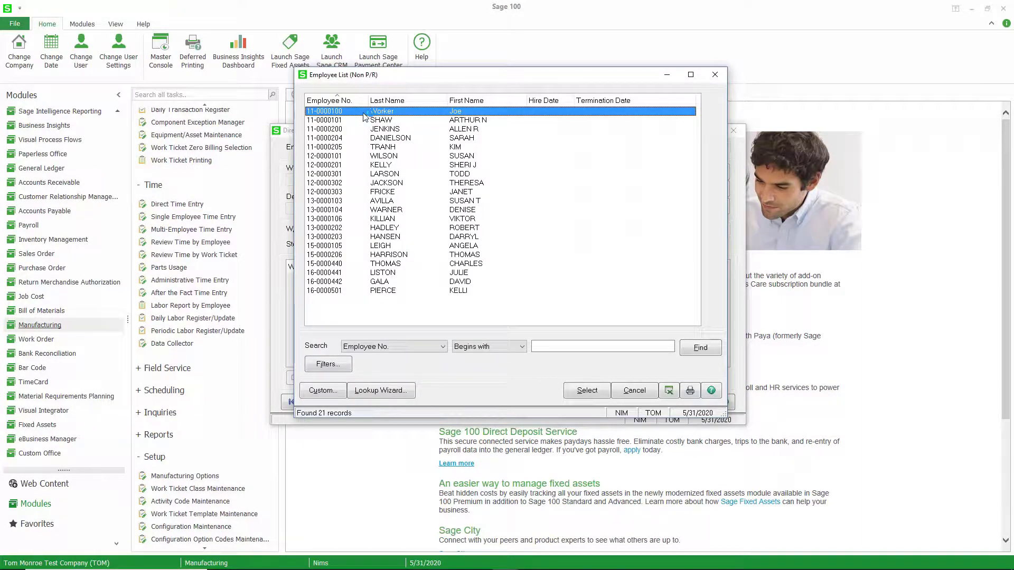
double_click(363, 113)
click(638, 148)
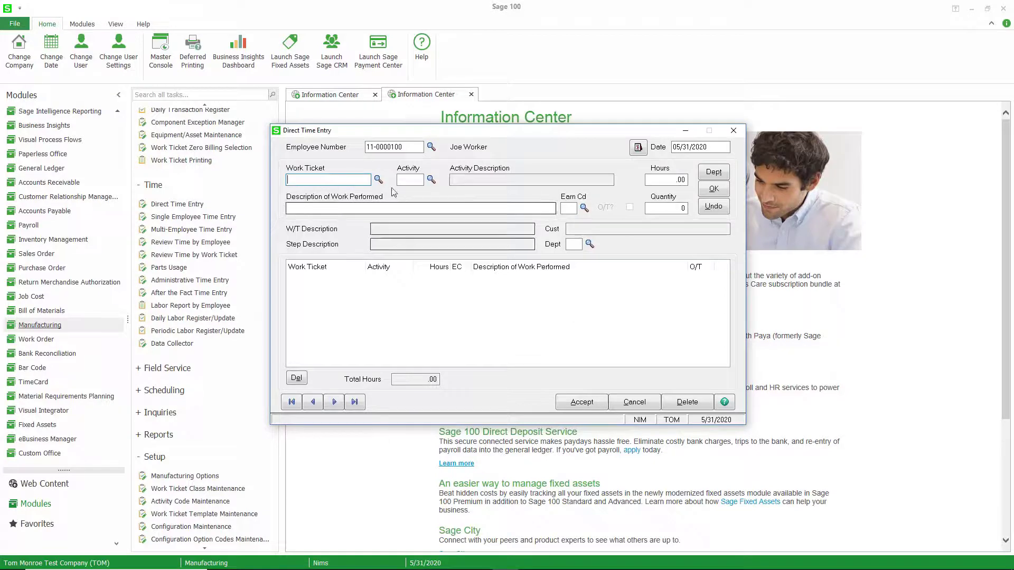
Step: Assign the main CUSTOM SMP MEGASERVER work ticket to the time entry
click(378, 179)
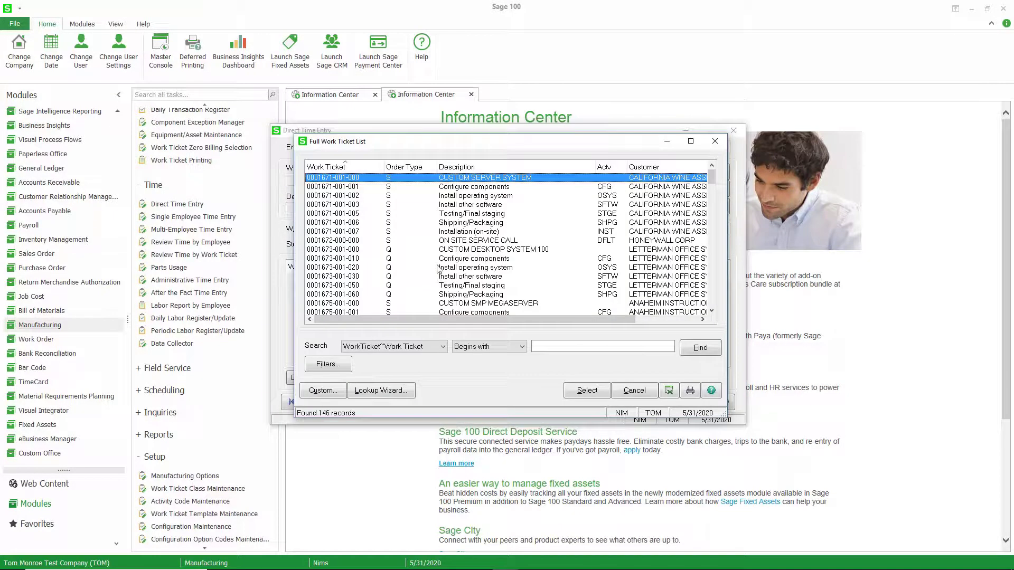
scroll(438, 270, down, 1)
click(404, 278)
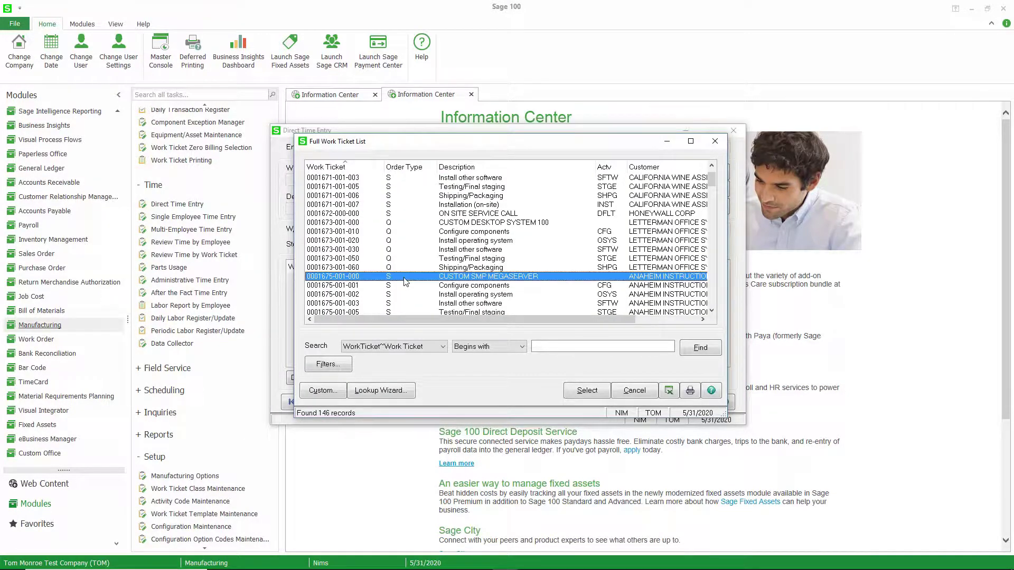
double_click(404, 278)
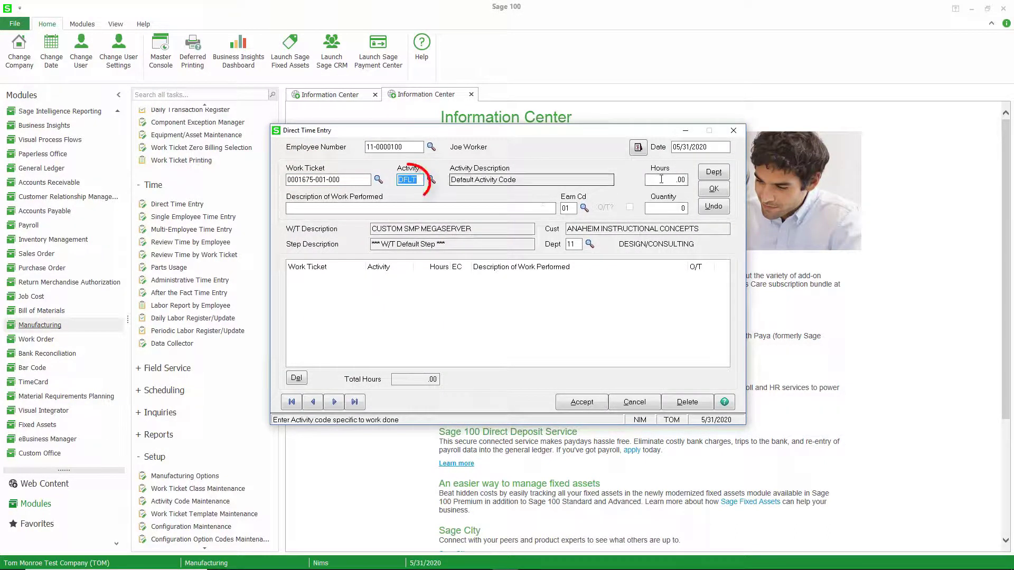
Step: Add a time line of 2.00 hours described as "Installed software.", then accept and close the time entry
key(Tab)
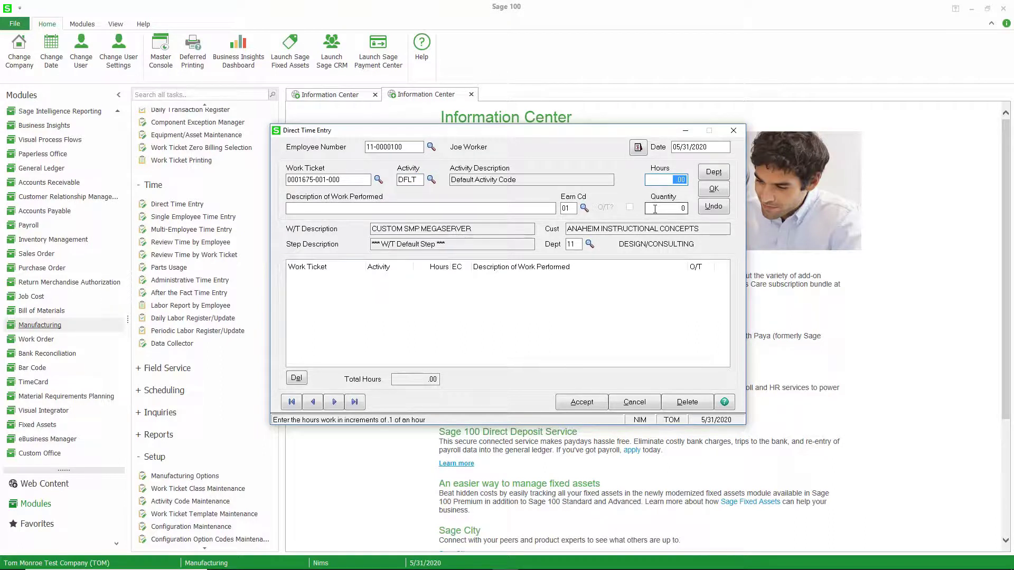
text(2)
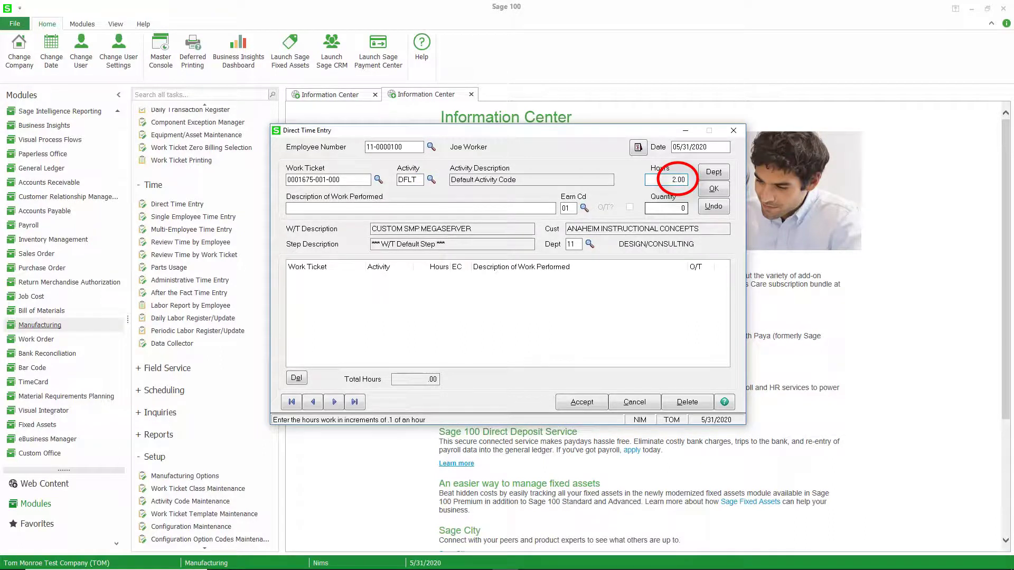
key(Tab)
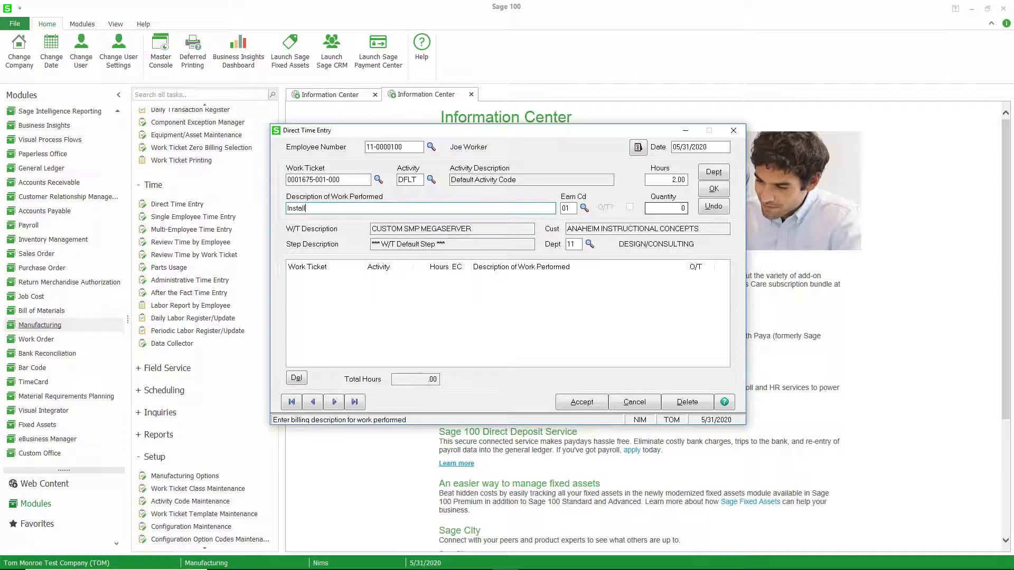
text(ed software.)
key(Tab)
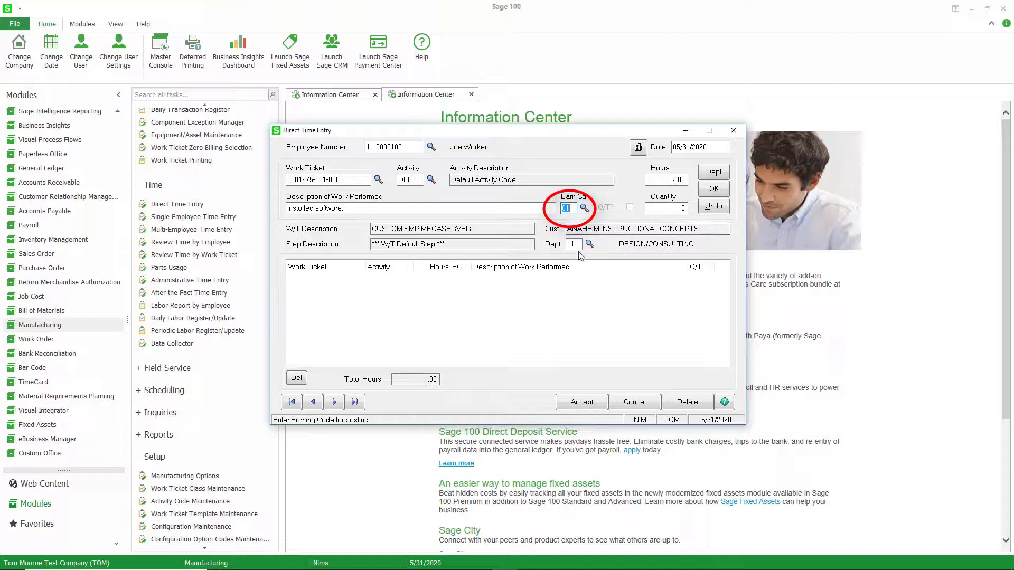
click(712, 190)
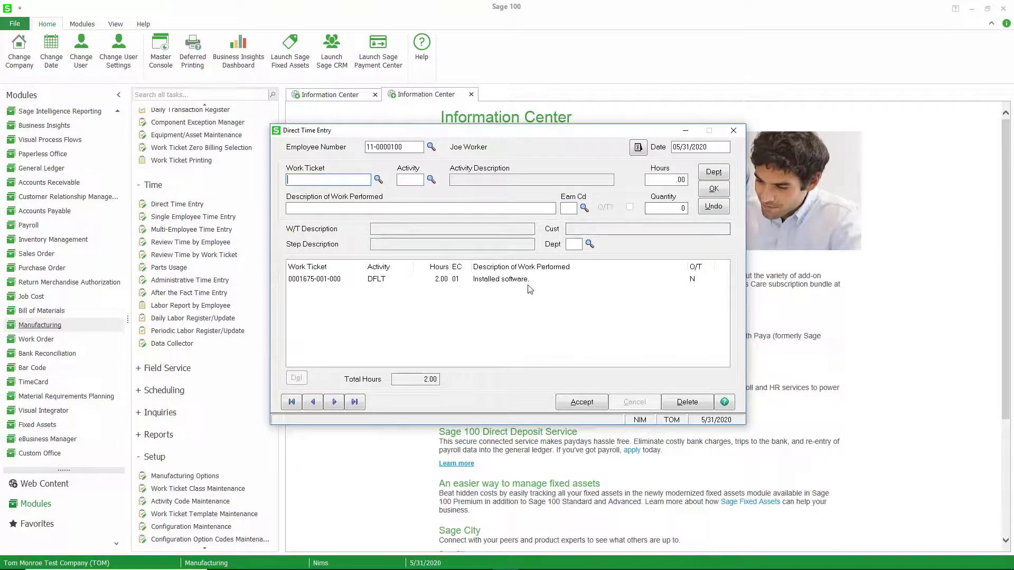
click(572, 404)
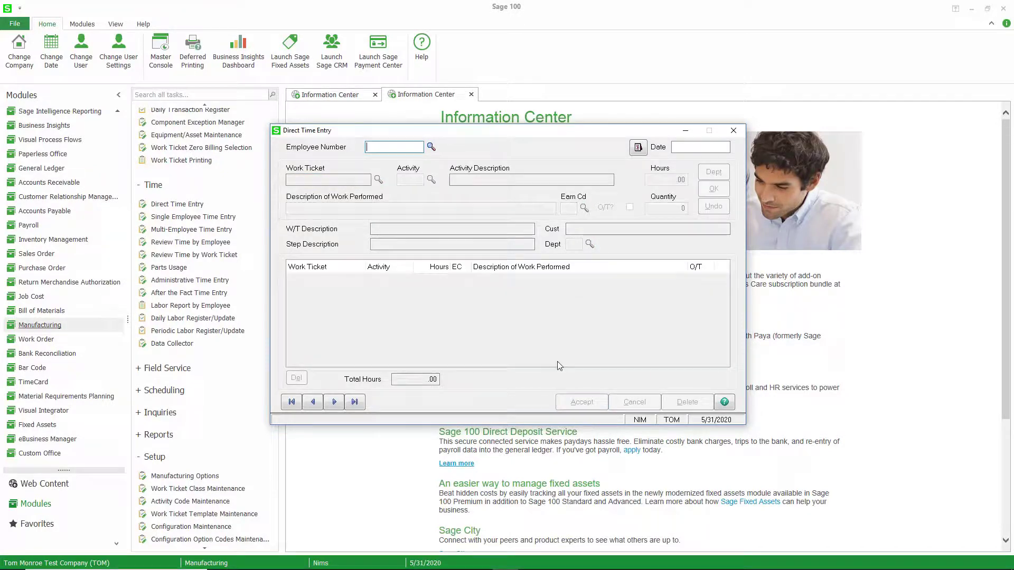
click(731, 131)
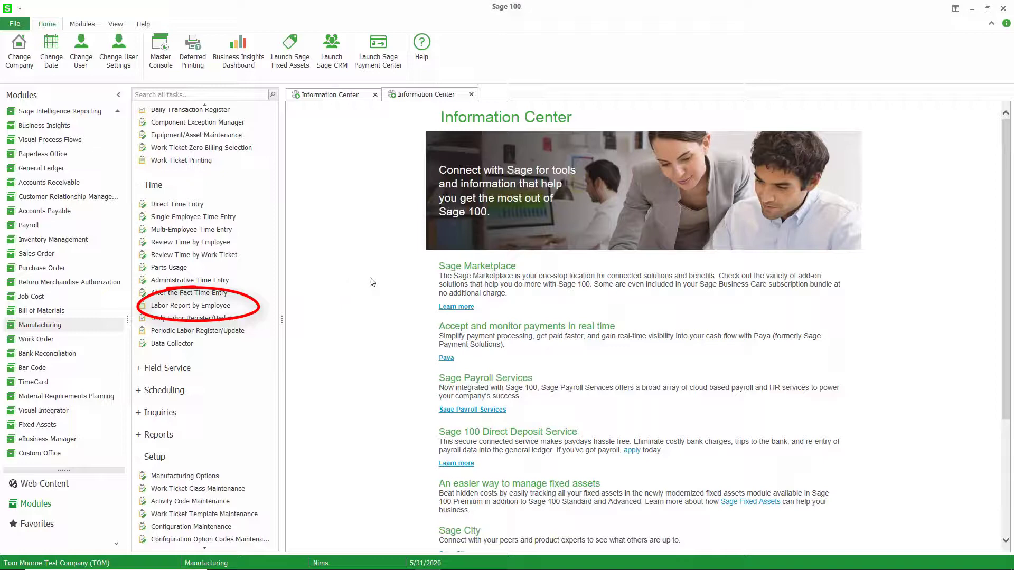
Step: Preview the Labor Report by Employee, review the daily hours and close it
click(648, 374)
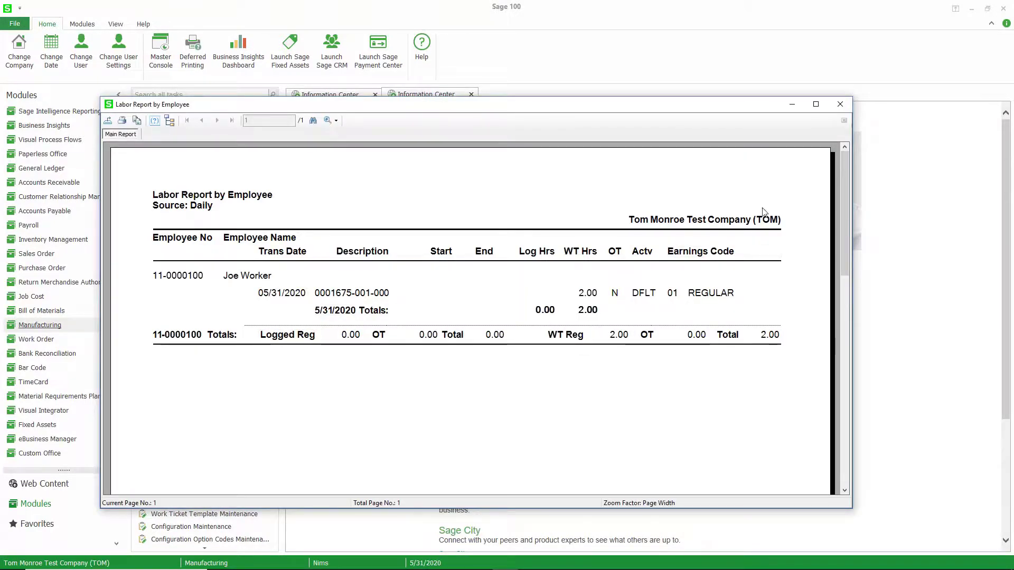
click(837, 108)
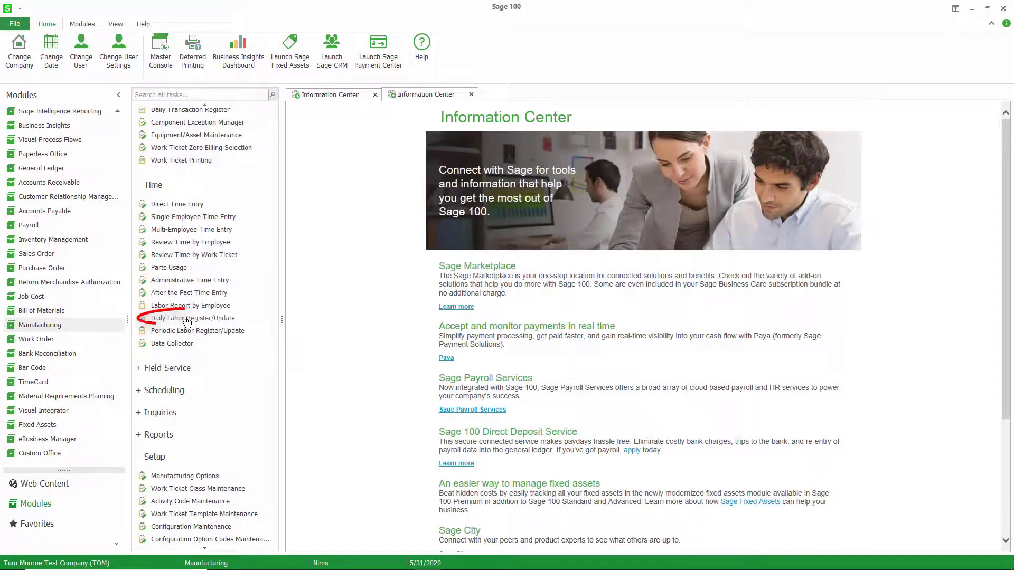
Step: Print the Daily Labor Register for all employees for transaction date 05/31/2020 and agree to print the daily transaction register
click(187, 319)
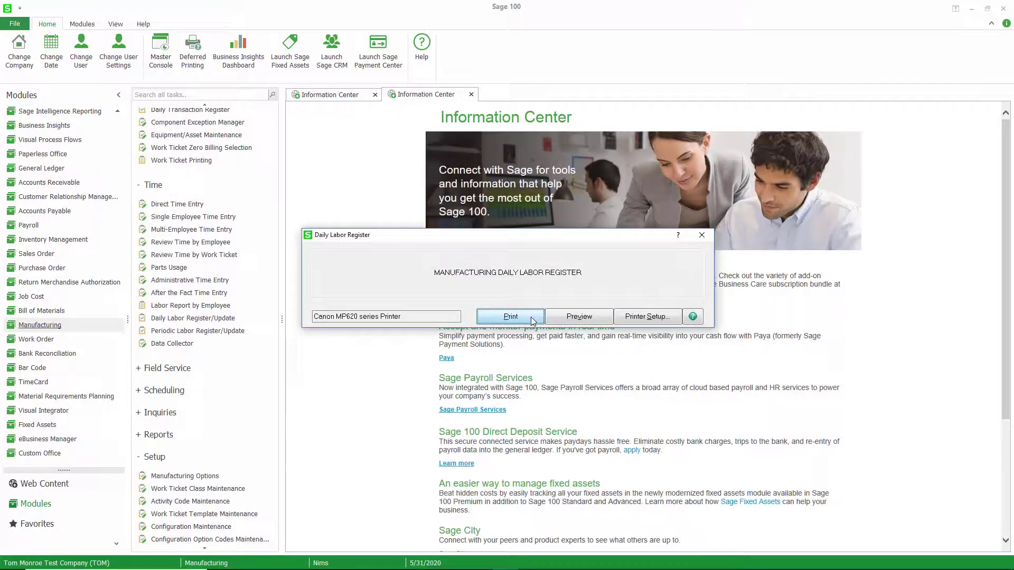
click(531, 317)
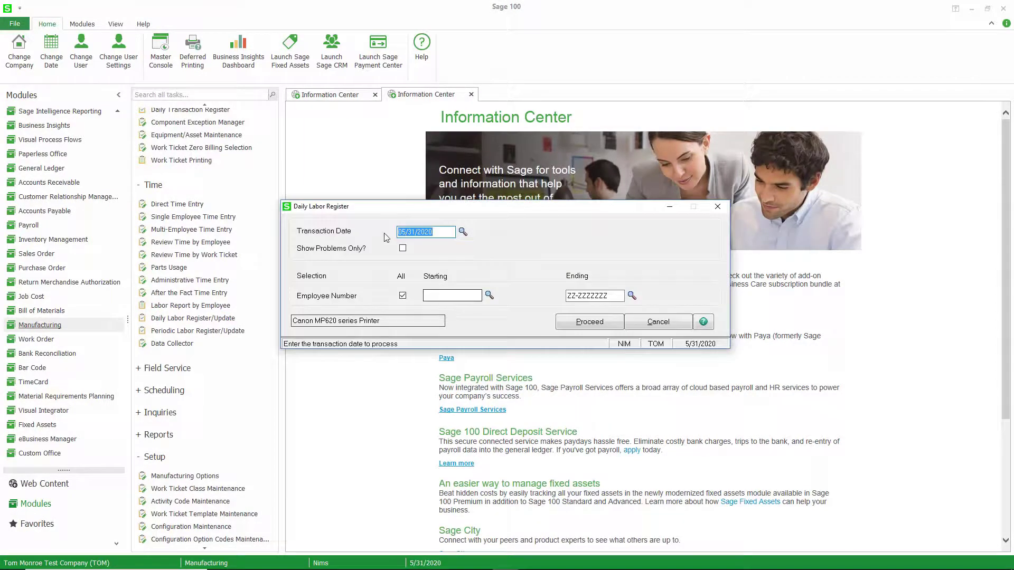
click(575, 322)
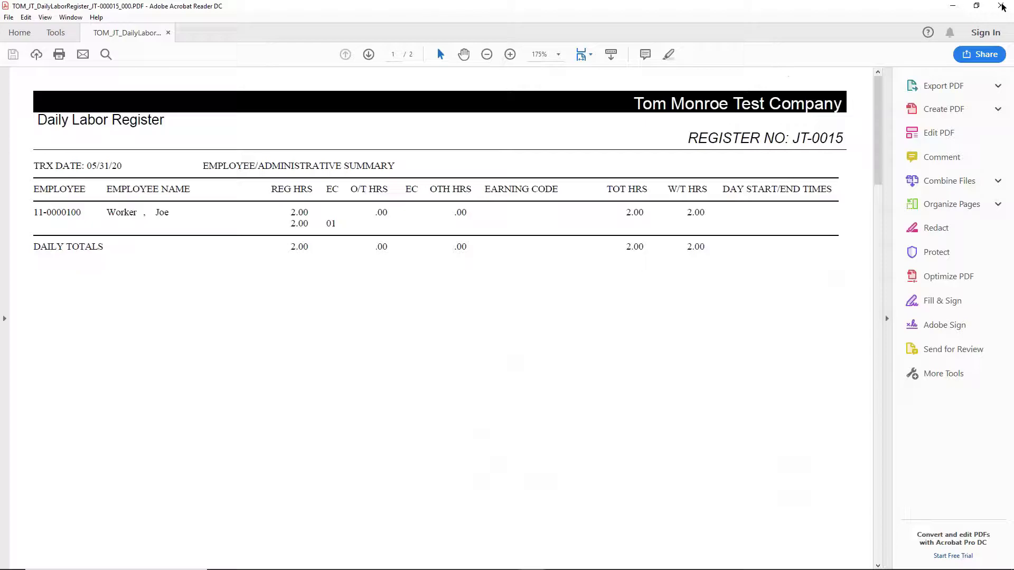
click(1001, 6)
click(475, 211)
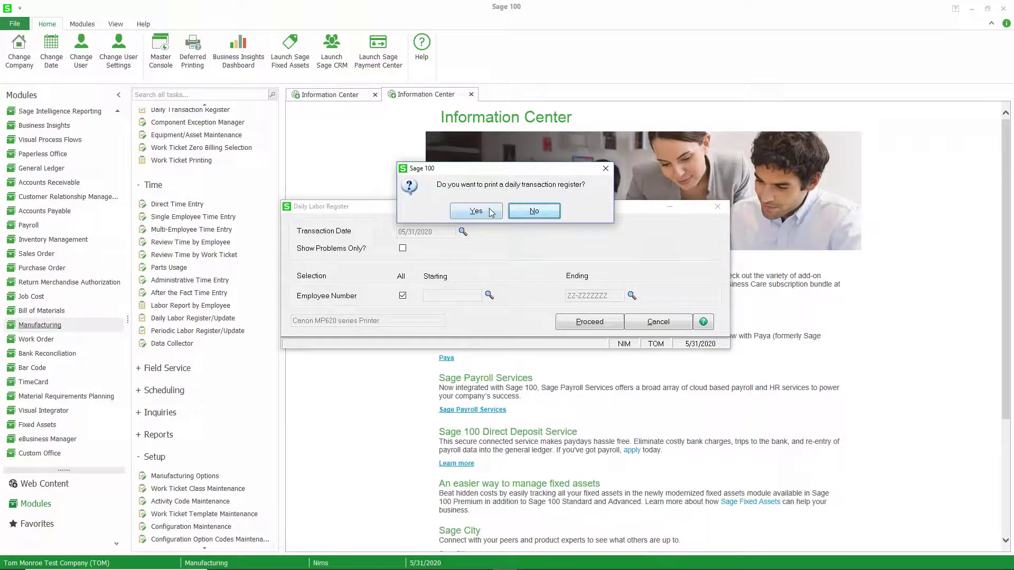
Step: Print the Manufacturing Daily Transaction Register, review its labor postings through 5/31/2020 and close the report
click(491, 212)
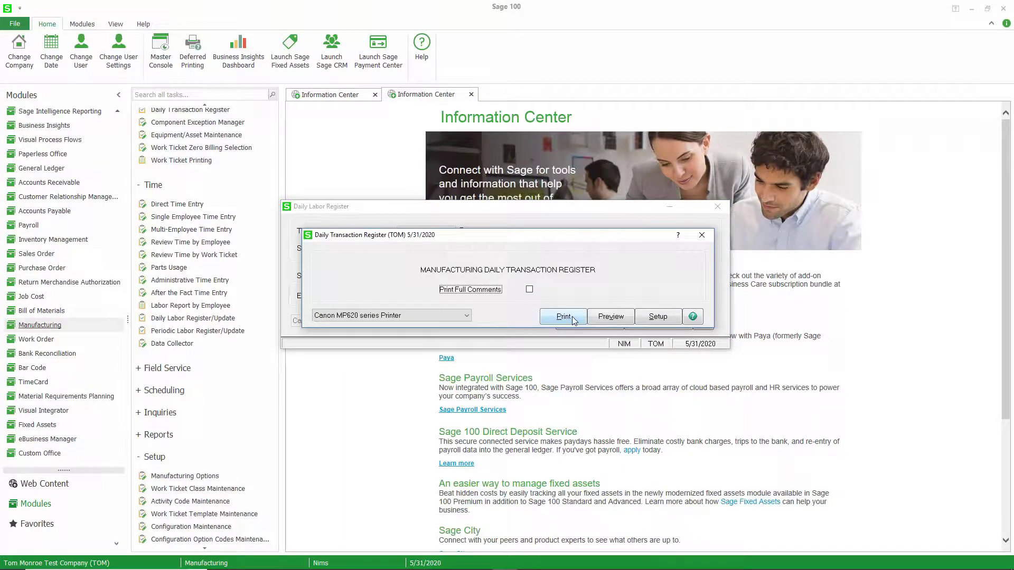
click(562, 317)
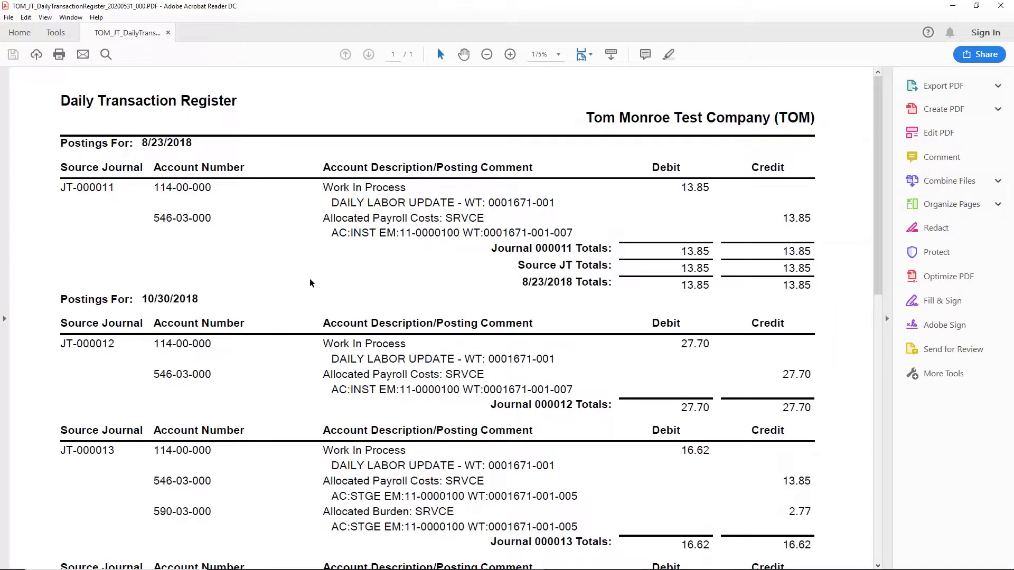
scroll(396, 411, down, 5)
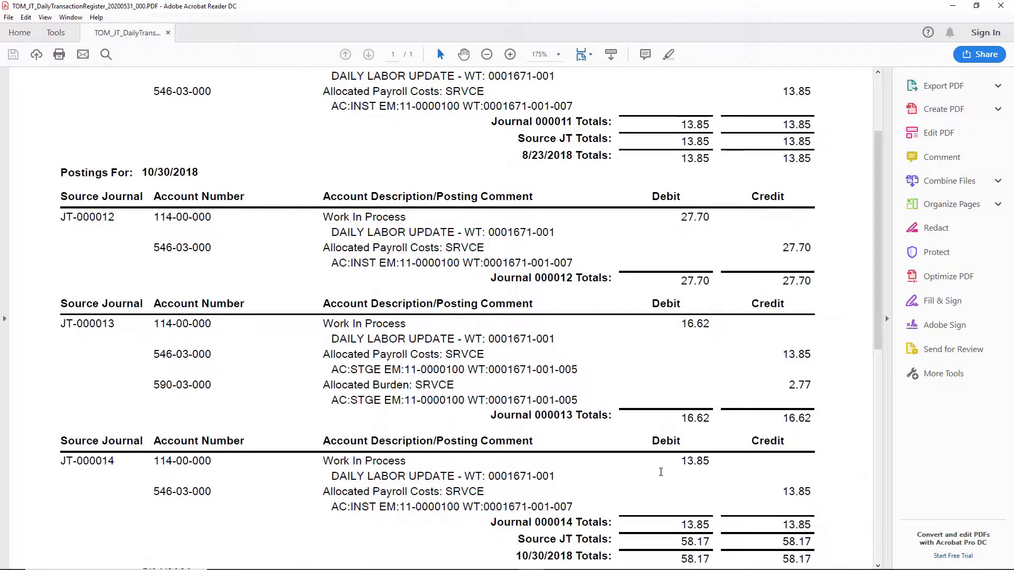
scroll(661, 472, down, 1)
scroll(570, 437, down, 7)
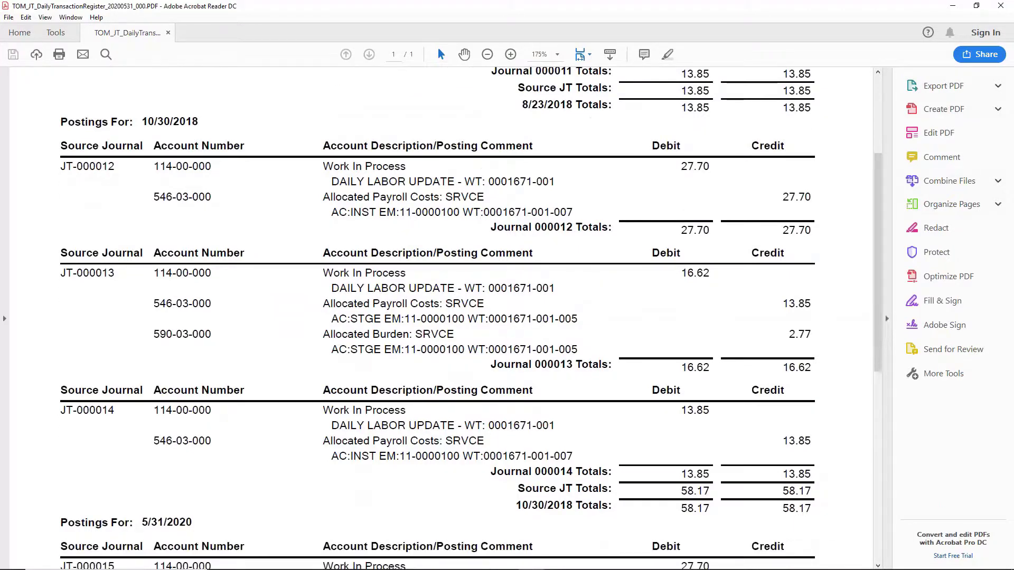
drag(681, 414, 695, 442)
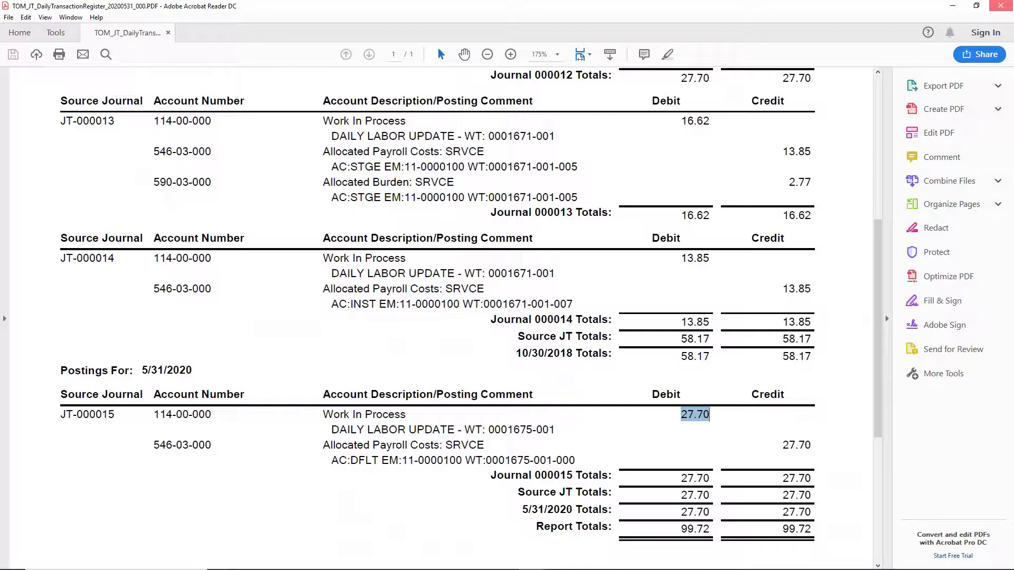
click(1000, 5)
click(475, 211)
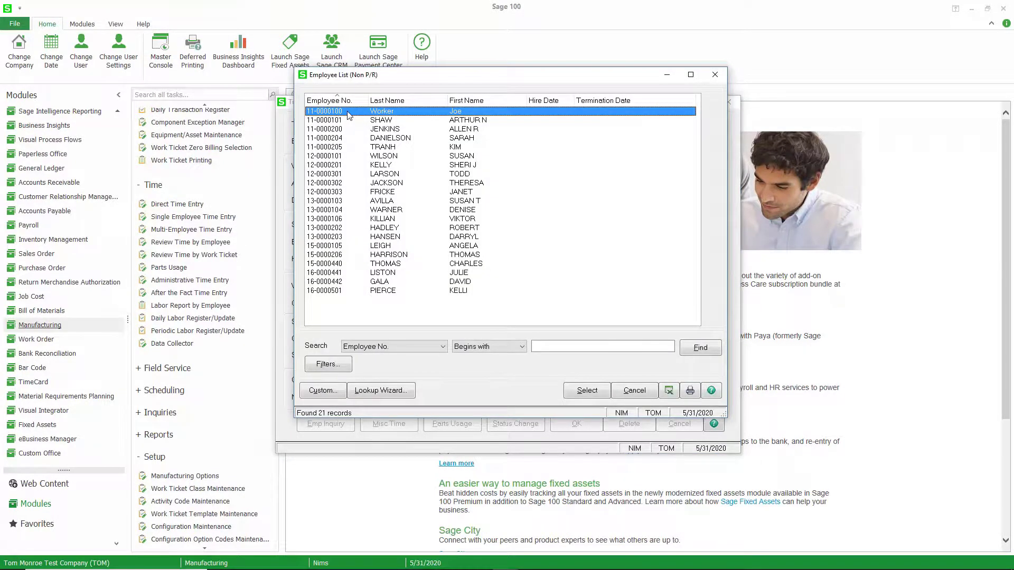
Step: Assign the first listed employee and the ON SITE SERVICE CALL work ticket to a single employee time entry
double_click(349, 112)
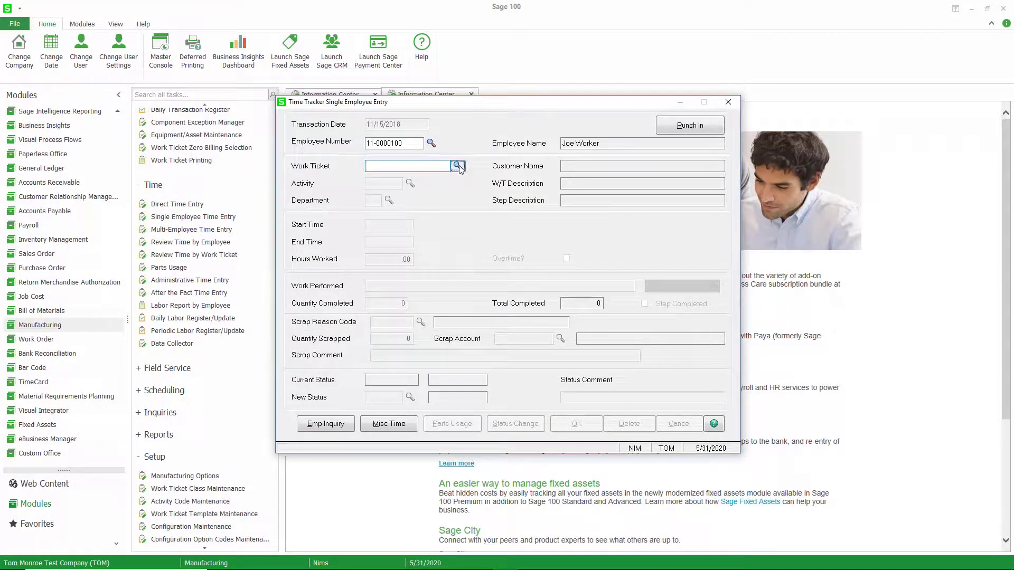
key(F2)
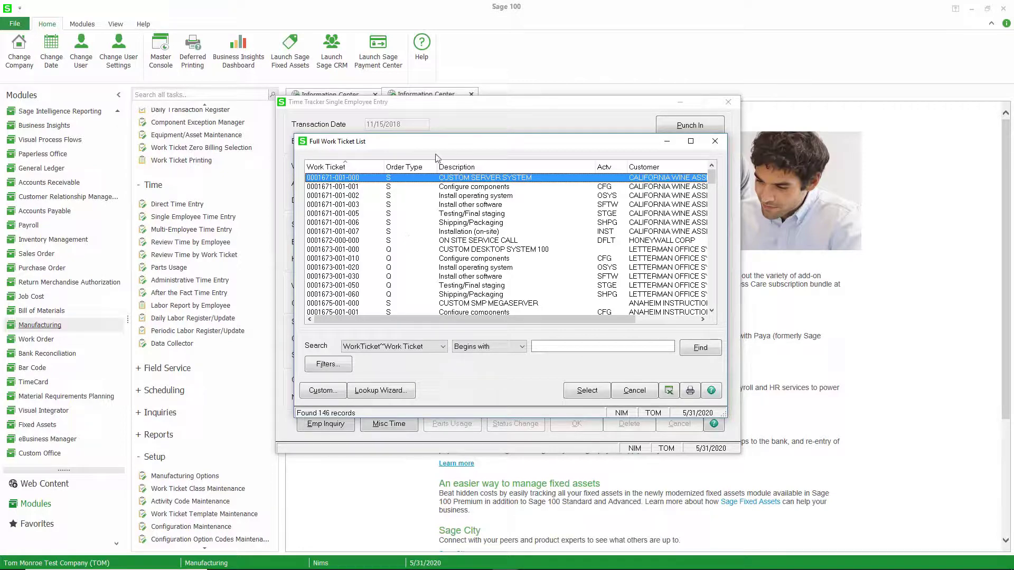
double_click(372, 240)
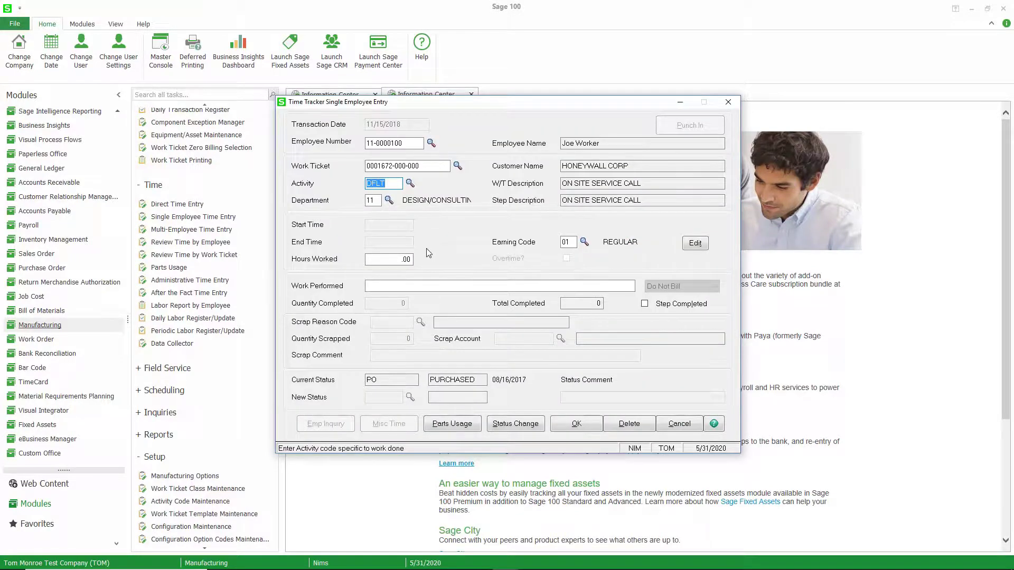
Step: Record 2.00 hours worked with the work description "gjgjggj" and accept the time entry
click(393, 259)
text(2)
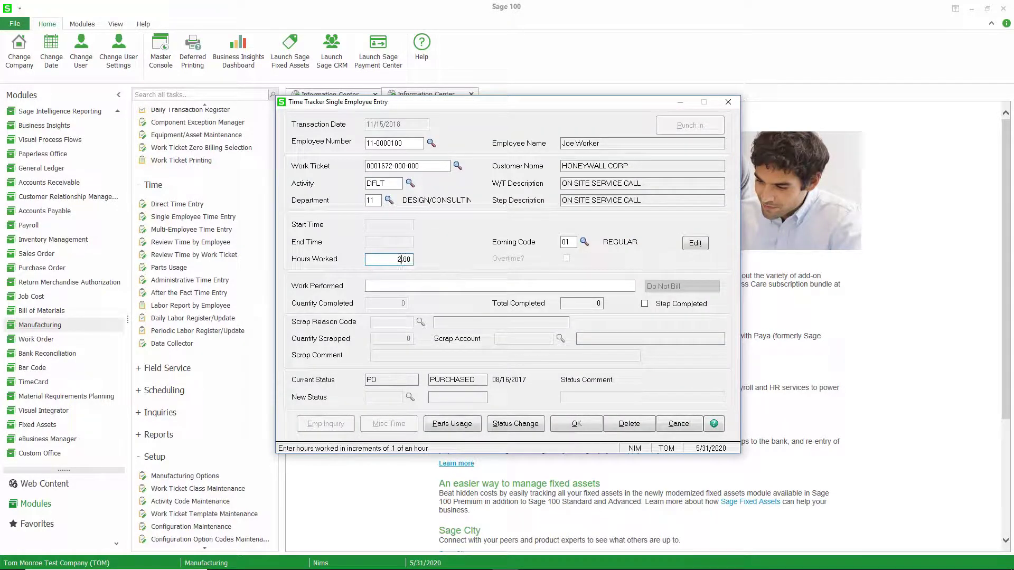
key(Tab)
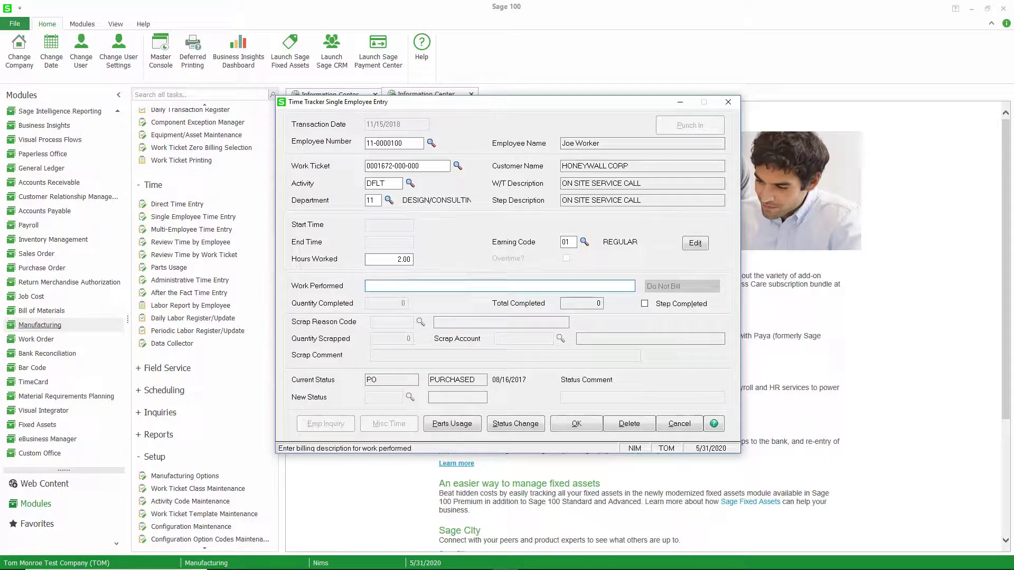
key(Tab)
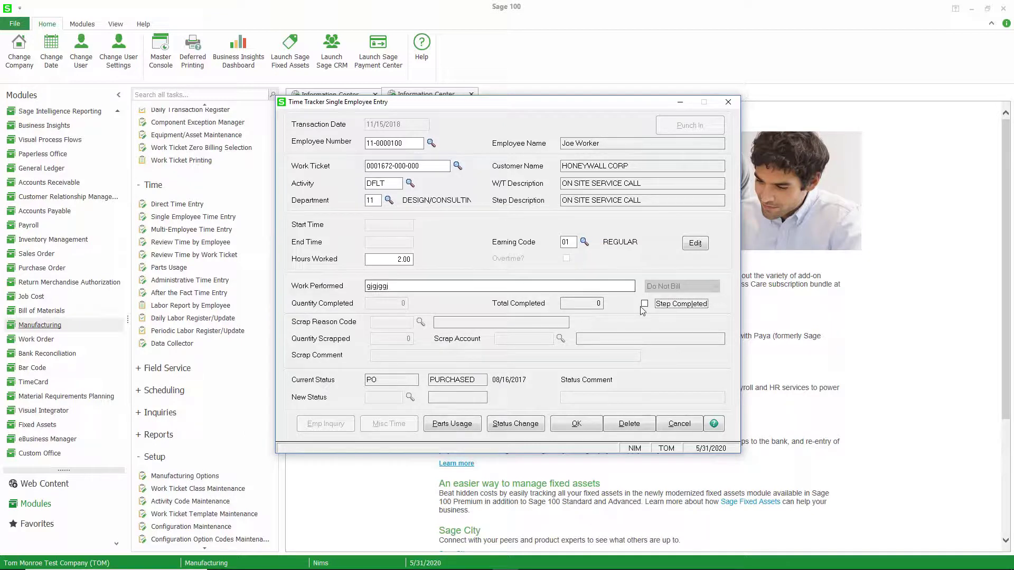
click(568, 427)
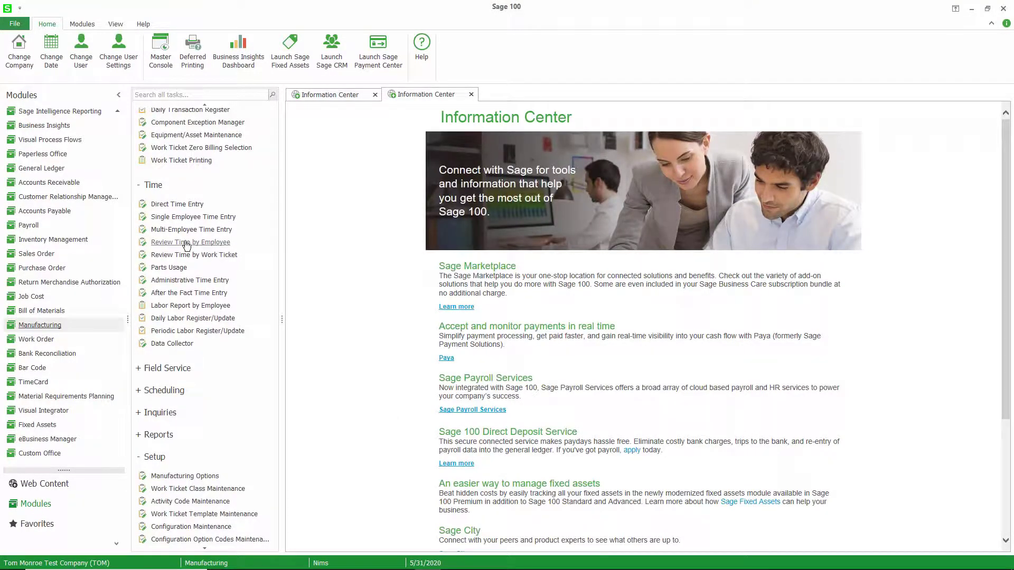
Step: Start an Administrative Time Entry dated 11/15/2018 for the ninth employee in the employee list
click(203, 283)
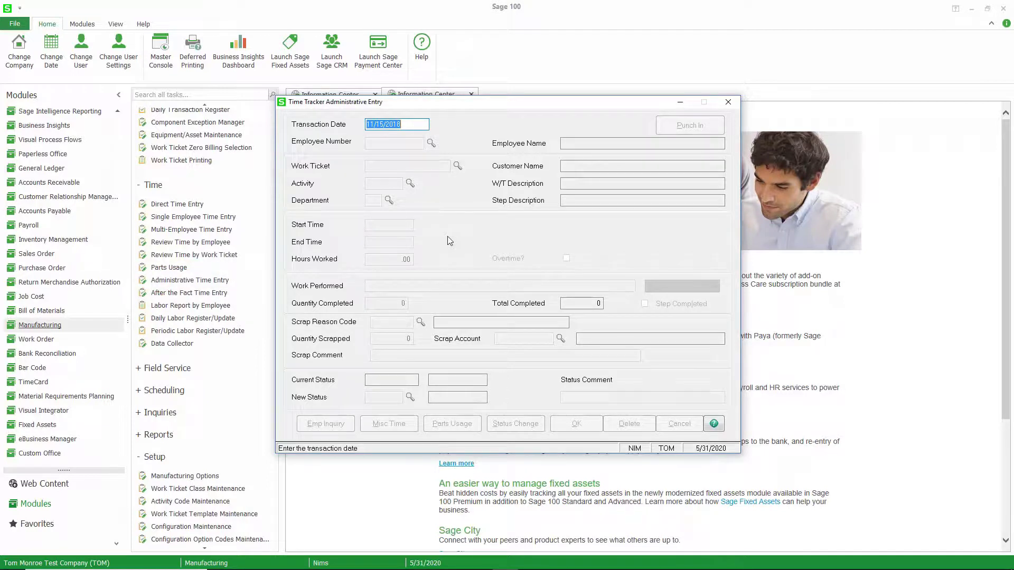
key(Tab)
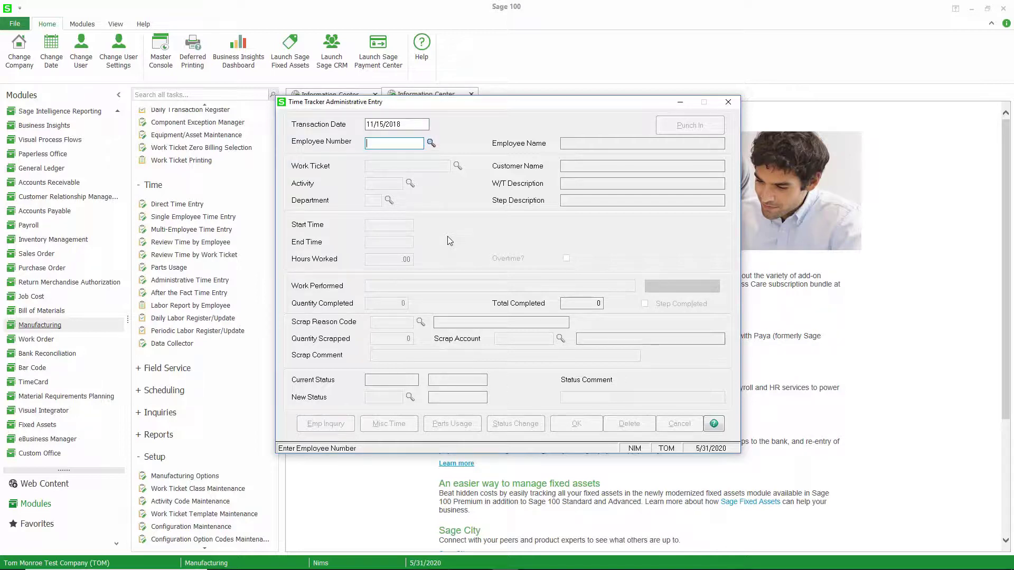
click(431, 143)
click(372, 183)
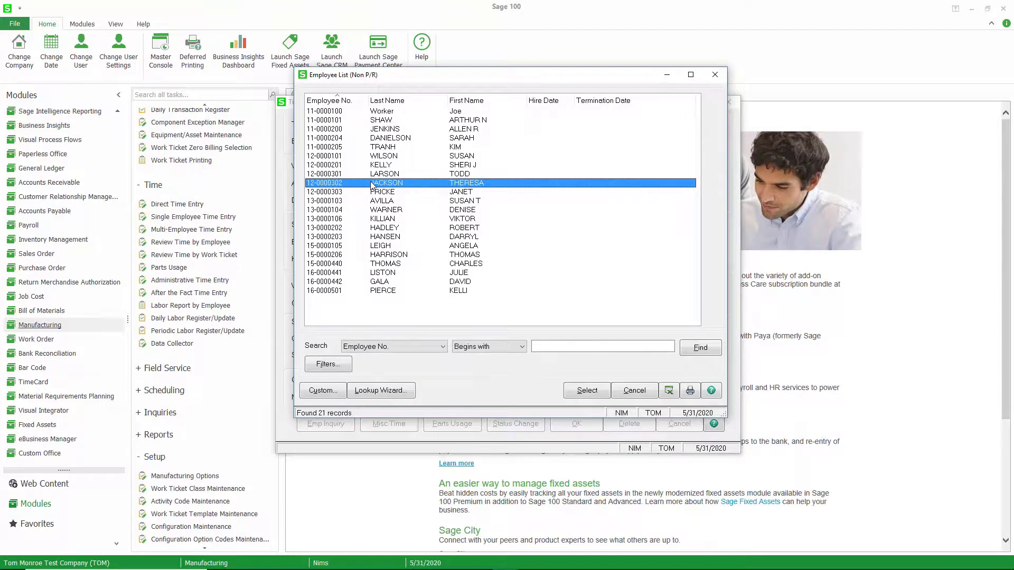
double_click(371, 183)
Step: Assign the CUSTOM SERVER SYSTEM ticket's "Install other software" step to the entry and set the hours worked to 2.00
click(457, 166)
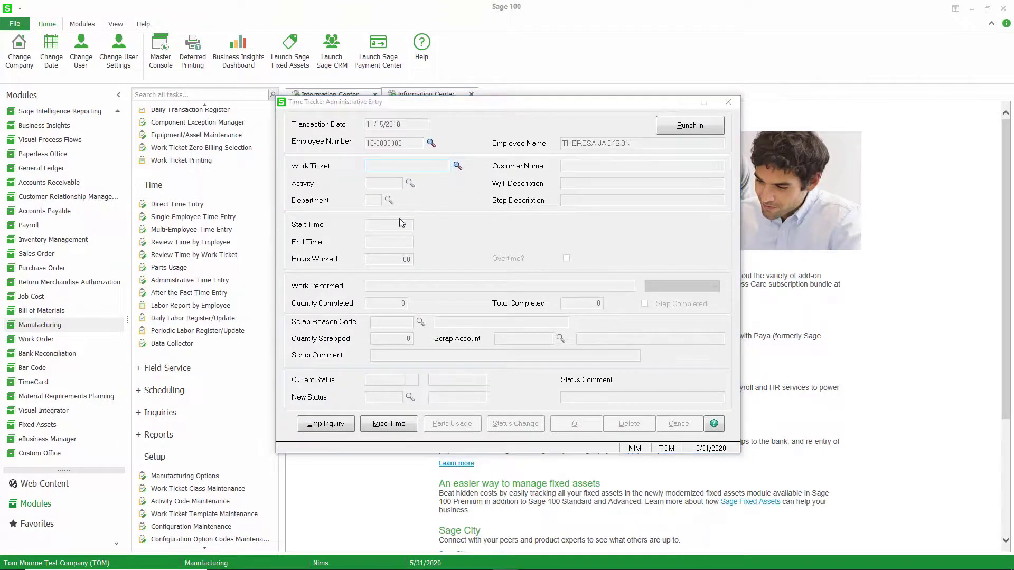
double_click(355, 205)
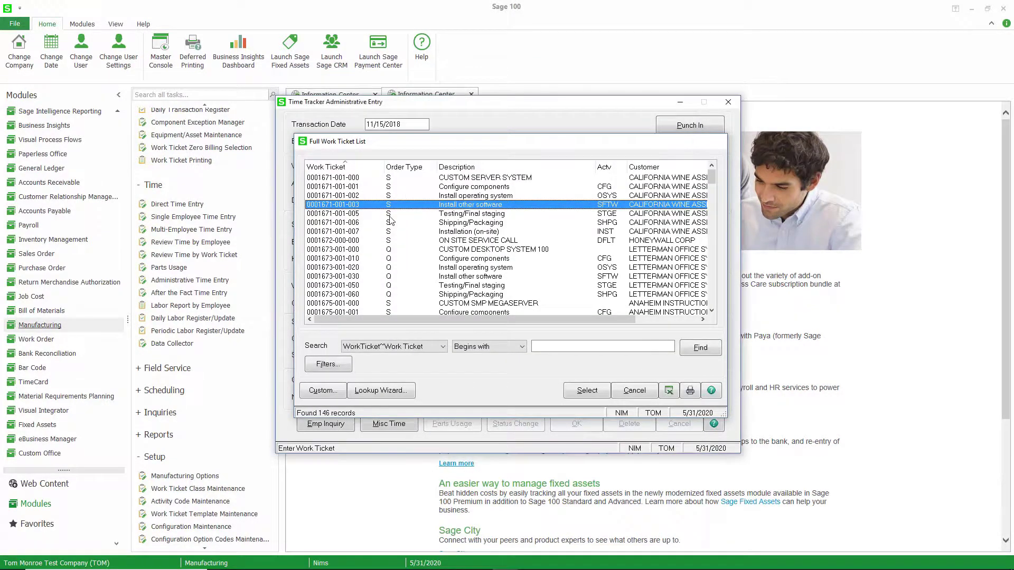
click(398, 258)
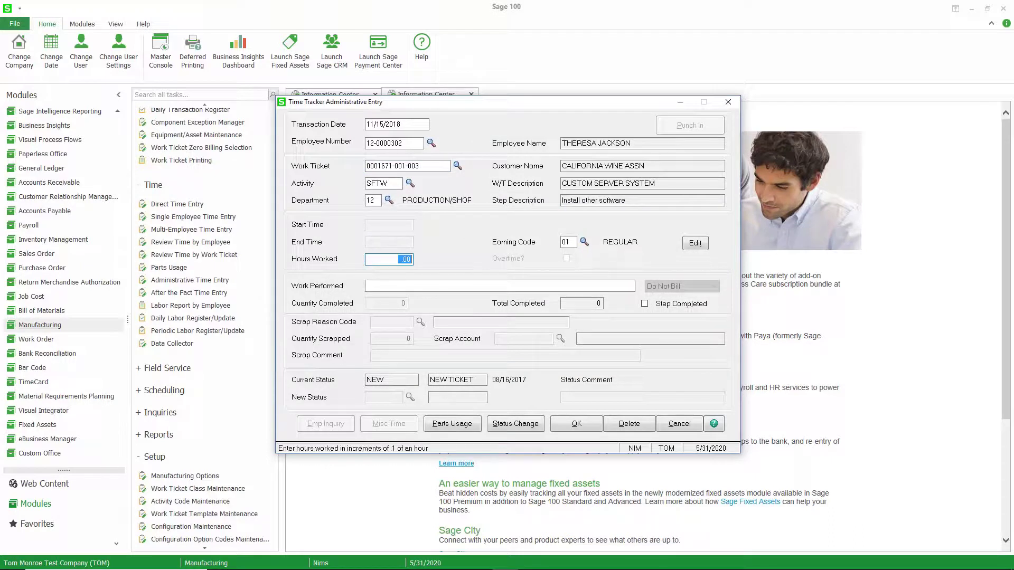
text(2)
key(Tab)
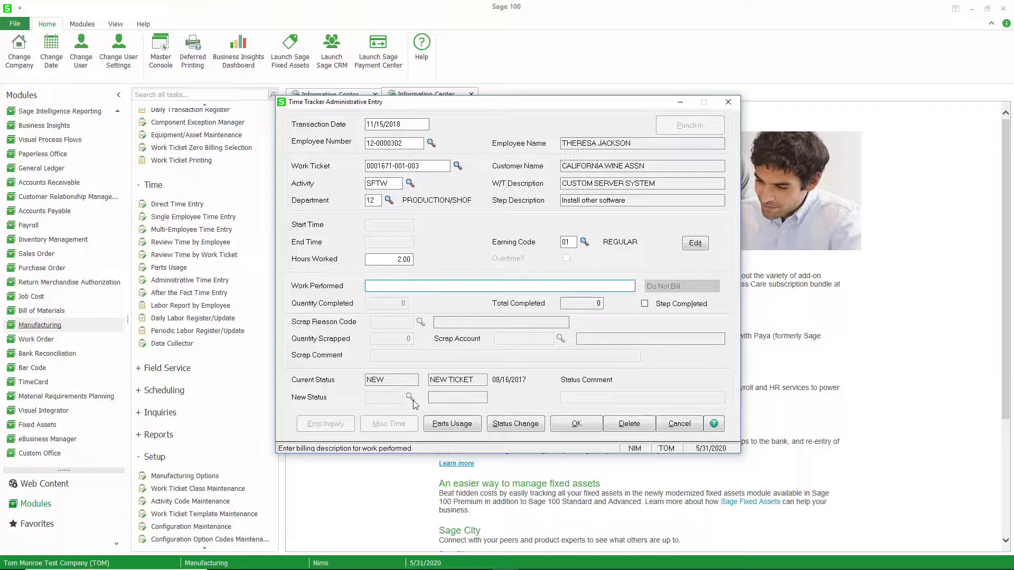
Step: View the parts usage entry for the "Install other software" step and cancel it without adding parts
click(460, 427)
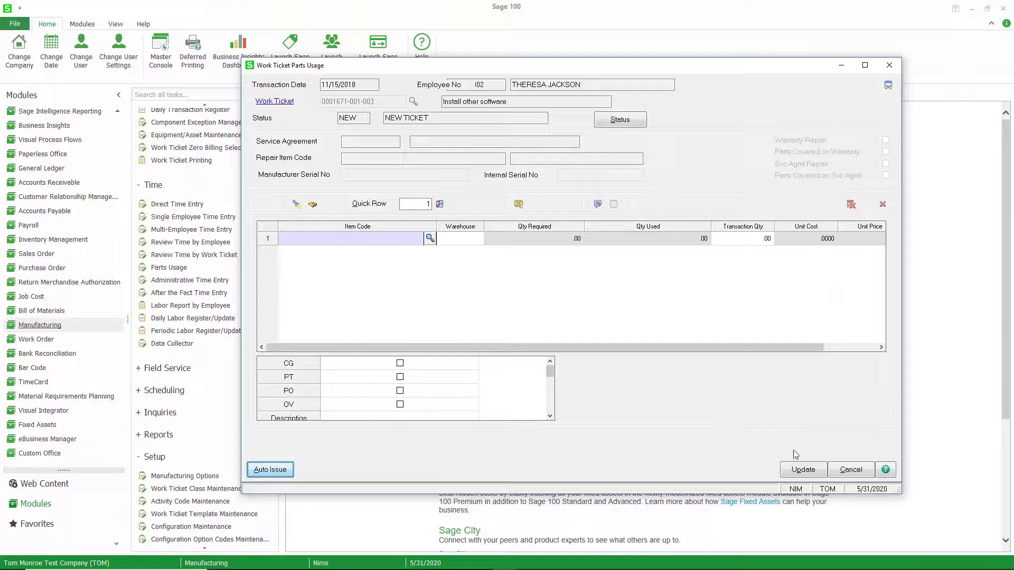
click(841, 471)
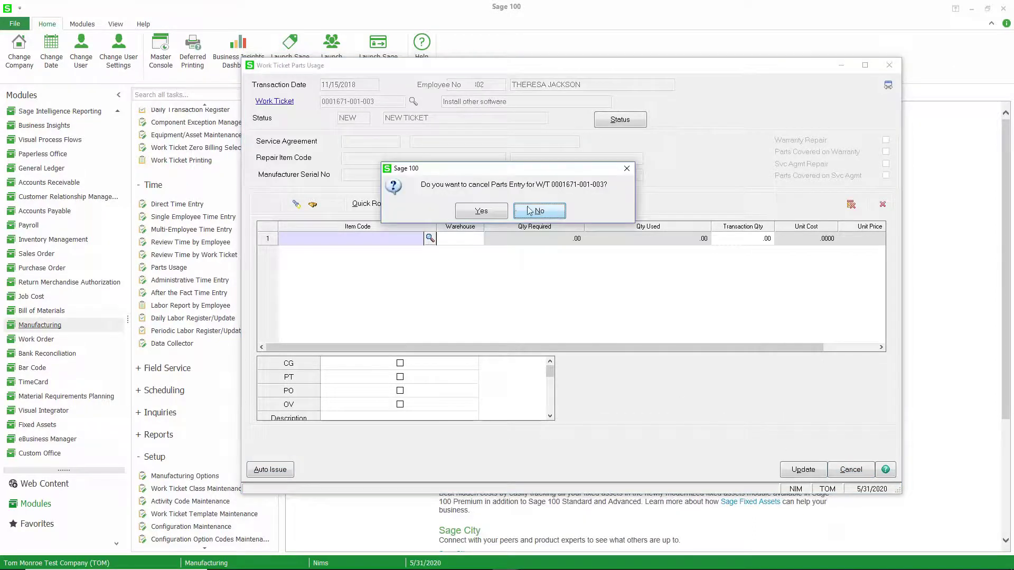
click(496, 213)
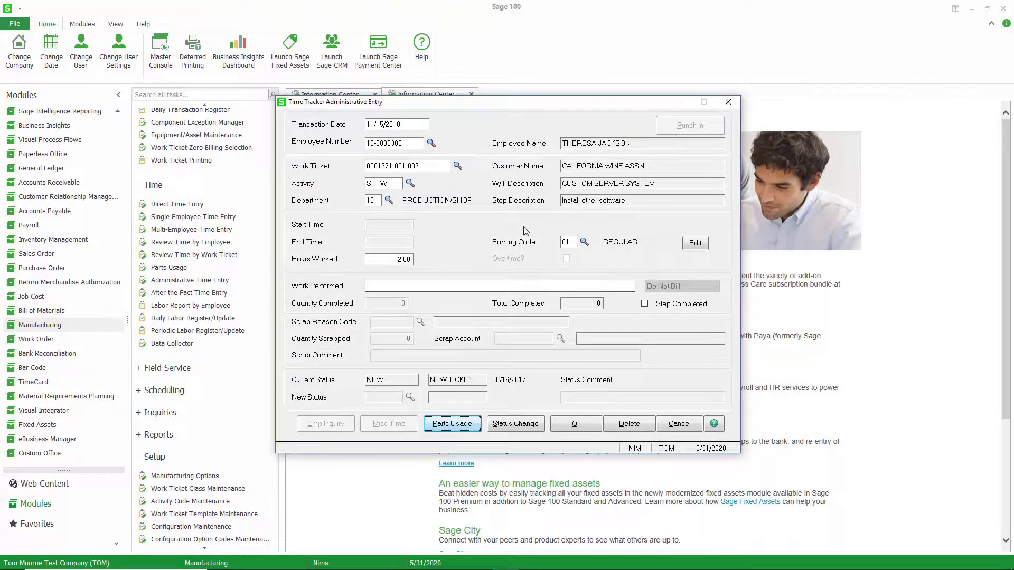
Step: Start a status change for the work ticket, look through the available status codes and leave the list without choosing one
click(515, 425)
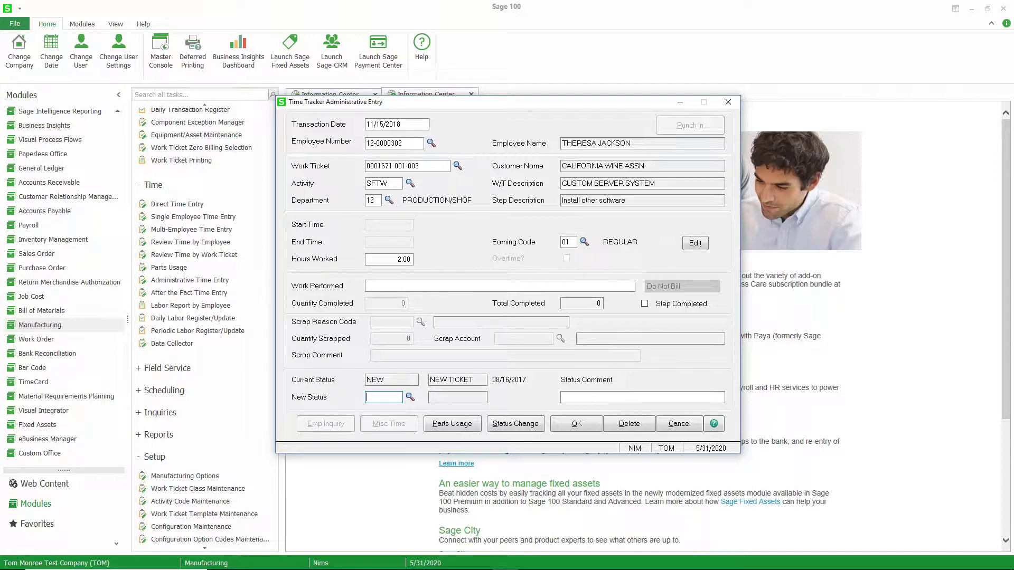
click(411, 398)
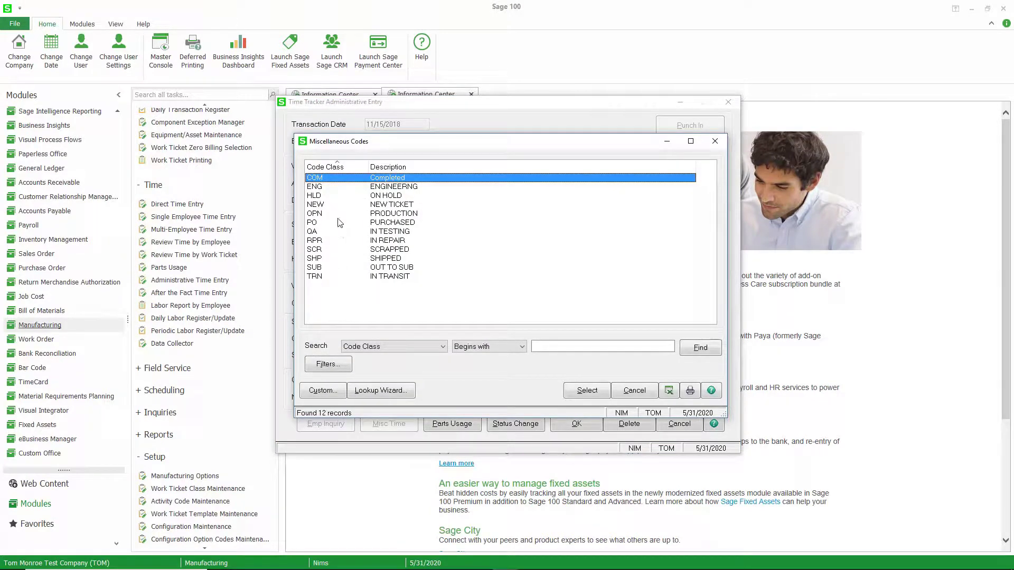
click(342, 214)
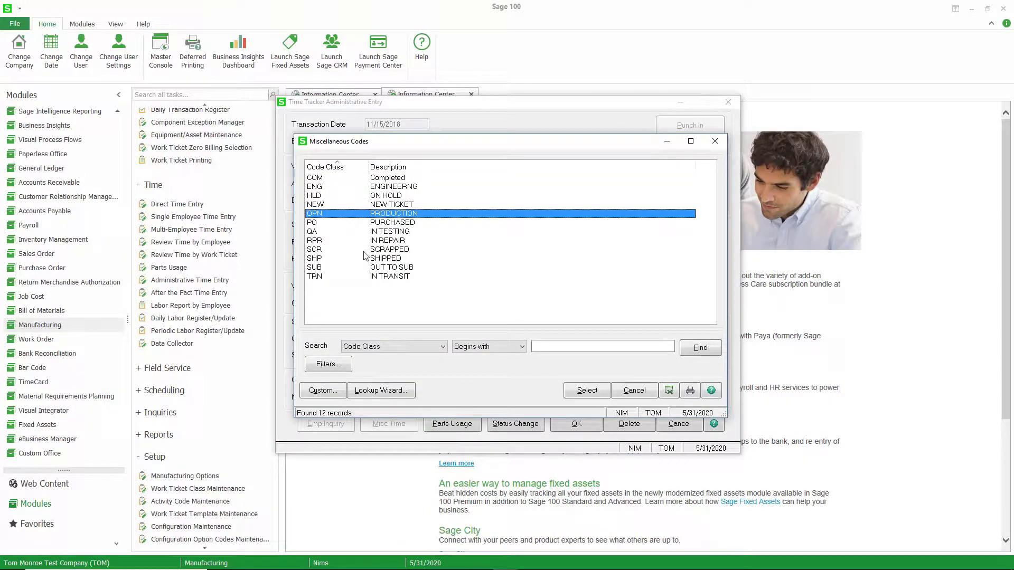
click(628, 391)
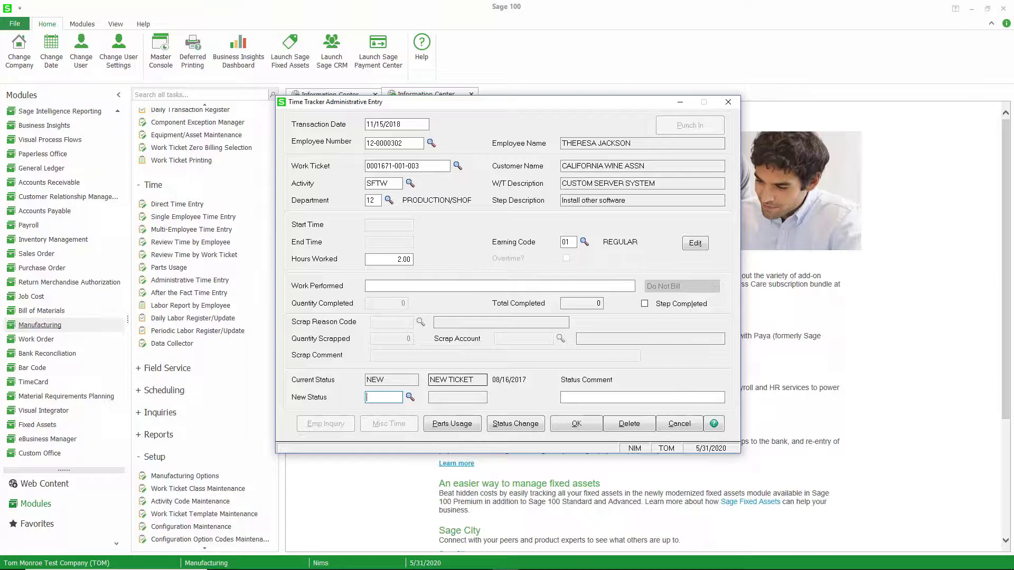